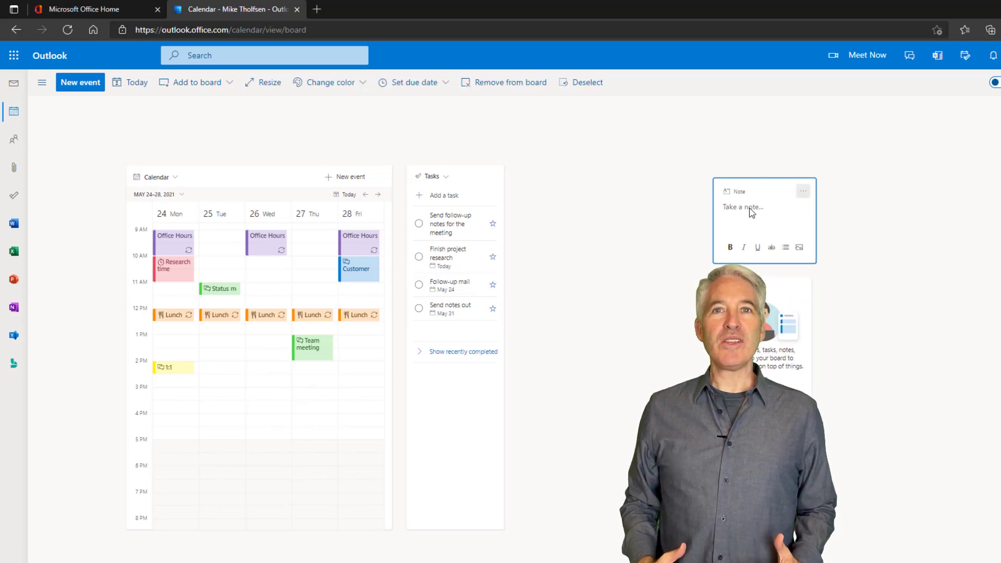
# - Paste the Reading Progress link into the note, enlarge and reposition it, color it purple, then open the OneNote feed
pyautogui.click(751, 212)
pyautogui.write('Check out this great new site: https://aka.ms/ReadingProgress')
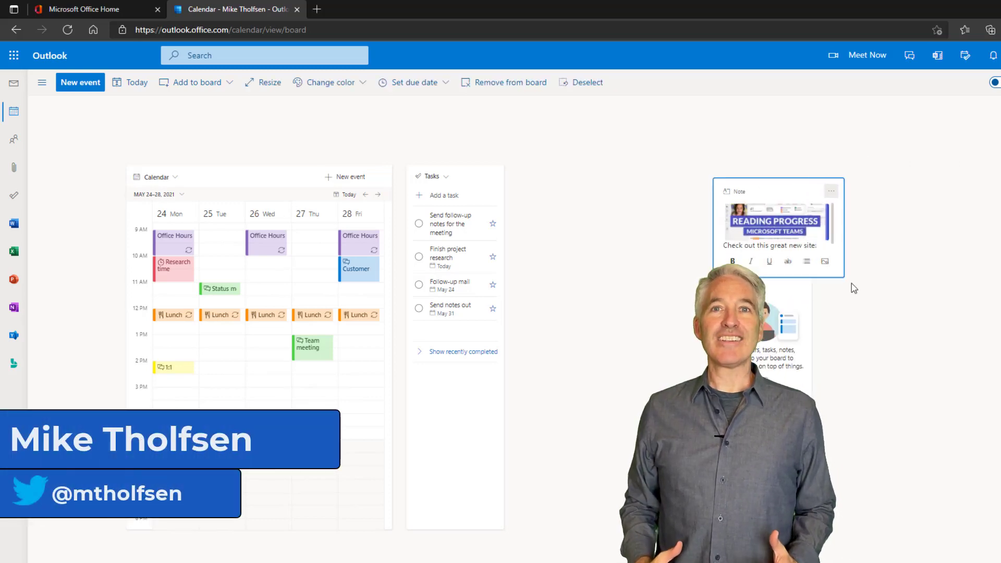
pyautogui.moveTo(853, 288); pyautogui.dragTo(942, 374)
pyautogui.moveTo(860, 186); pyautogui.dragTo(791, 123)
pyautogui.click(865, 127)
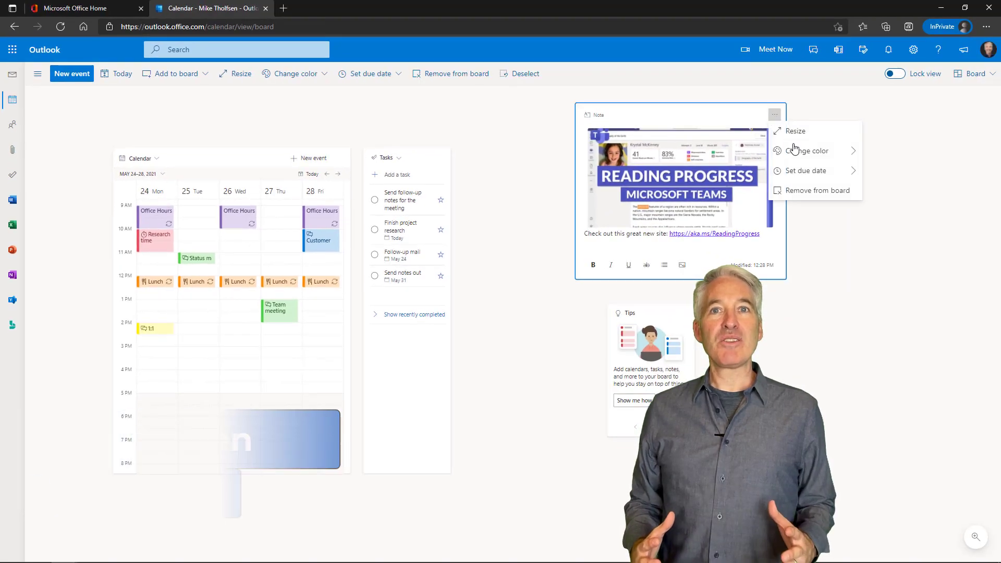
pyautogui.click(898, 210)
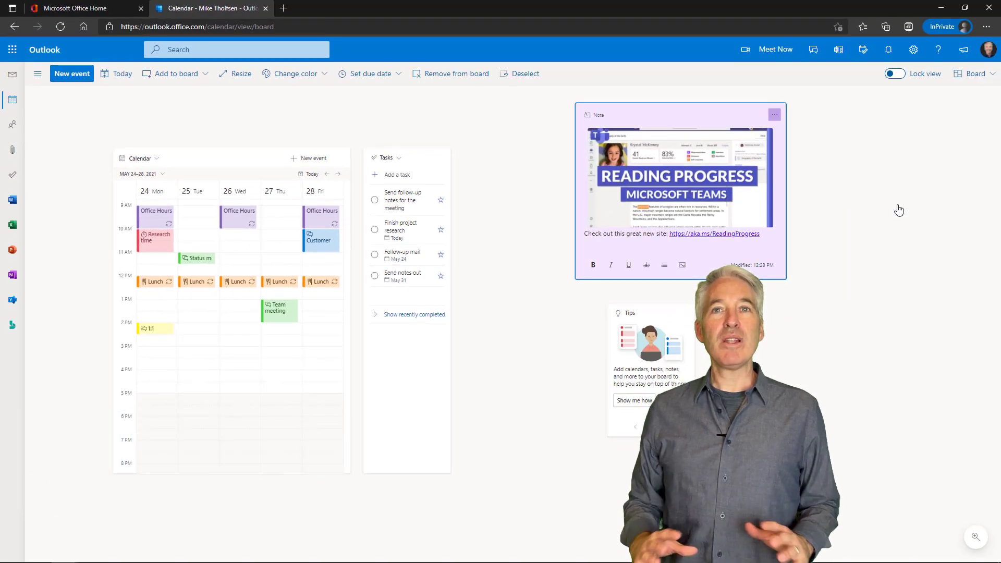
pyautogui.click(837, 49)
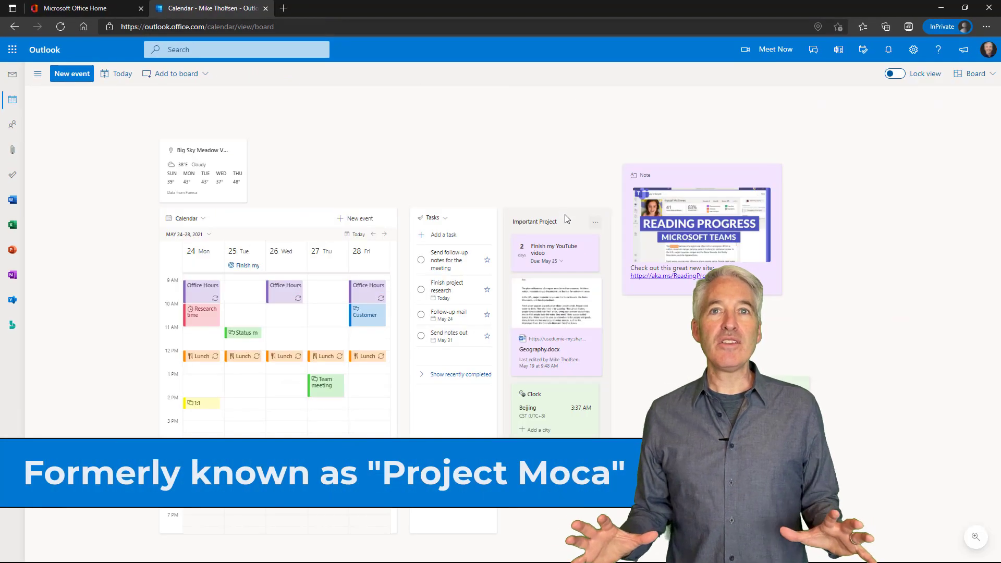
# - Move the Important Project collection to the board's right edge, make it pink and due May 25
pyautogui.moveTo(567, 219); pyautogui.dragTo(907, 178)
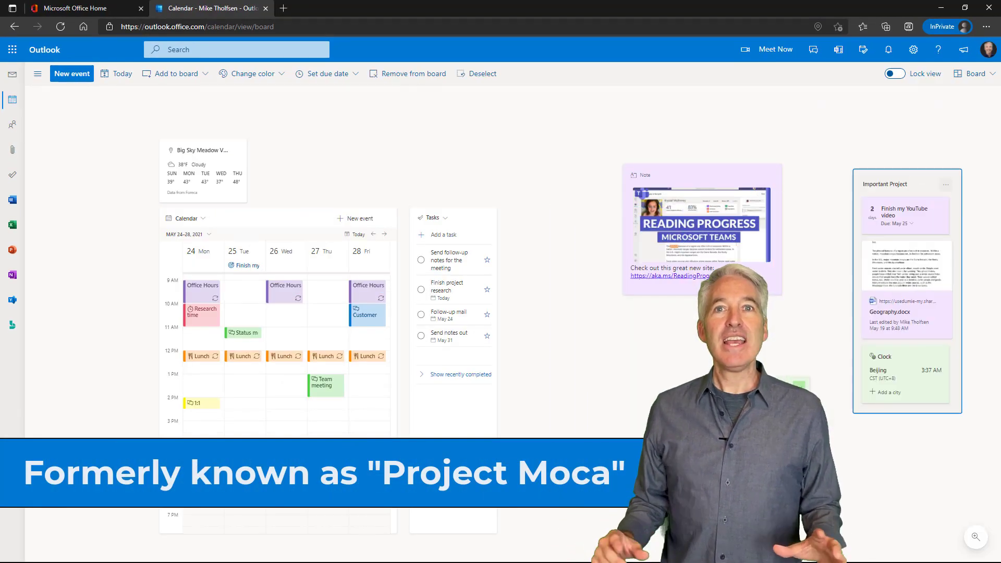
pyautogui.click(946, 184)
pyautogui.moveTo(947, 206)
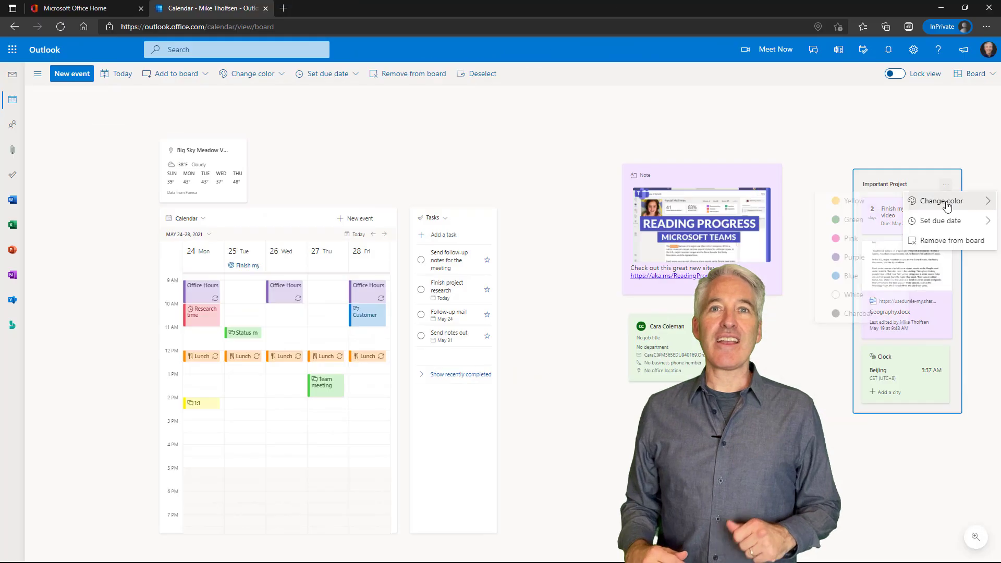
pyautogui.click(850, 238)
pyautogui.click(946, 184)
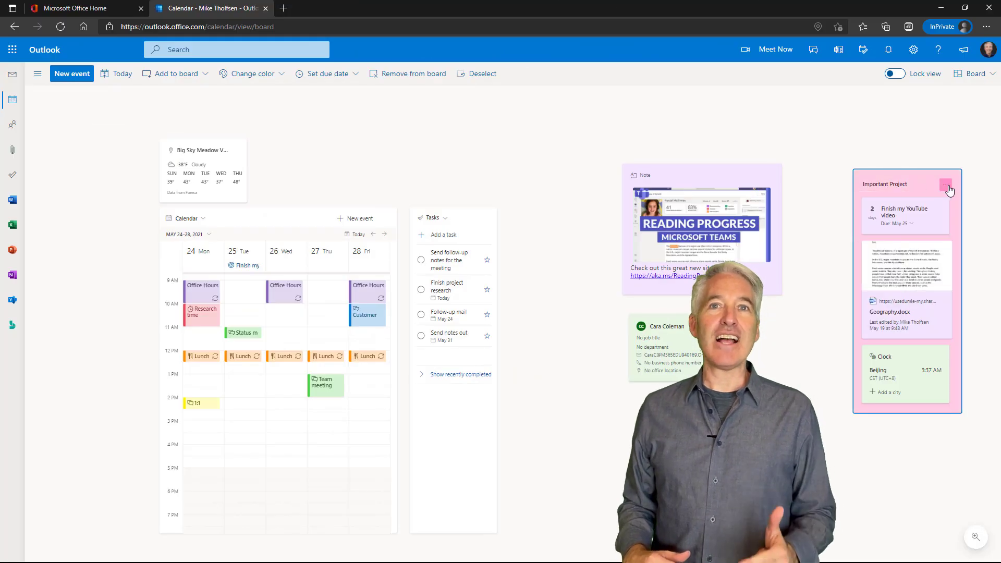
pyautogui.click(832, 318)
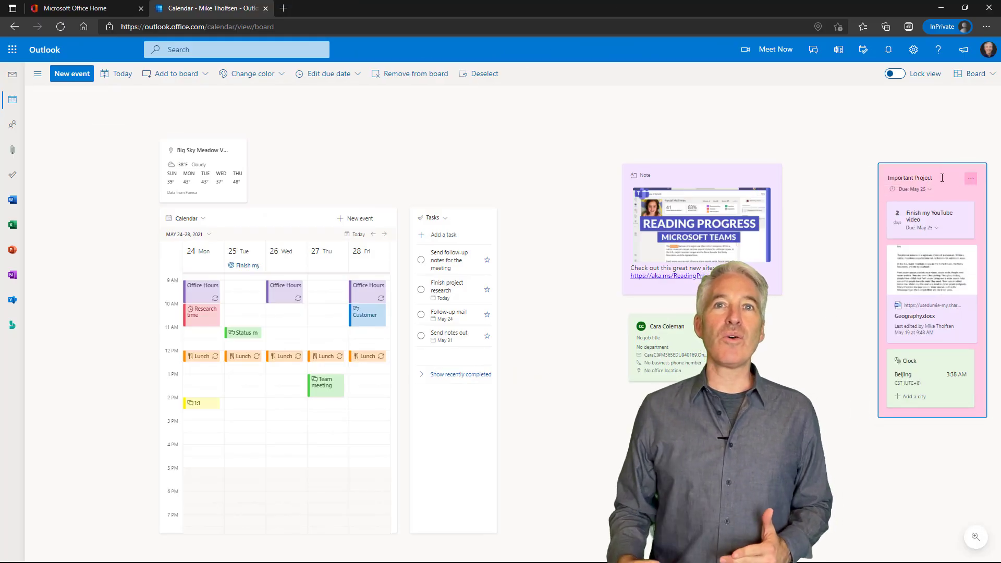
pyautogui.scroll(-3, 832, 320)
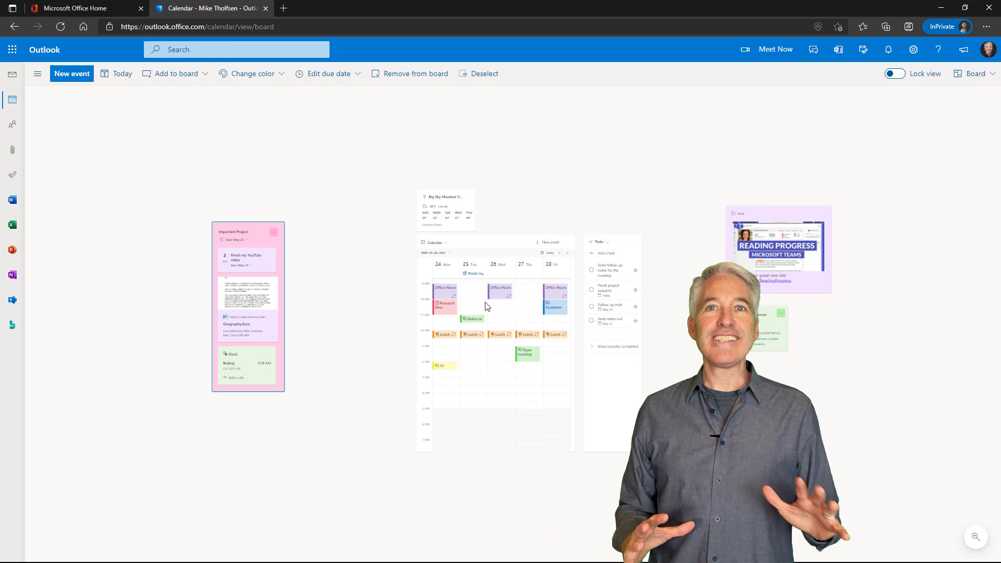
pyautogui.scroll(3, 444, 205)
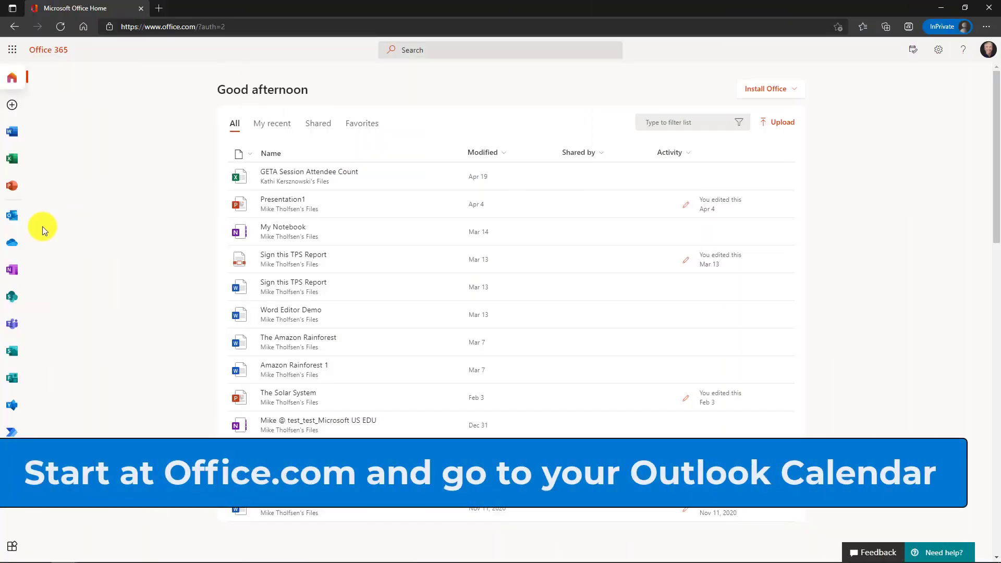
# - From Office.com, go to the Outlook calendar and change its layout from Week to Board
pyautogui.click(12, 215)
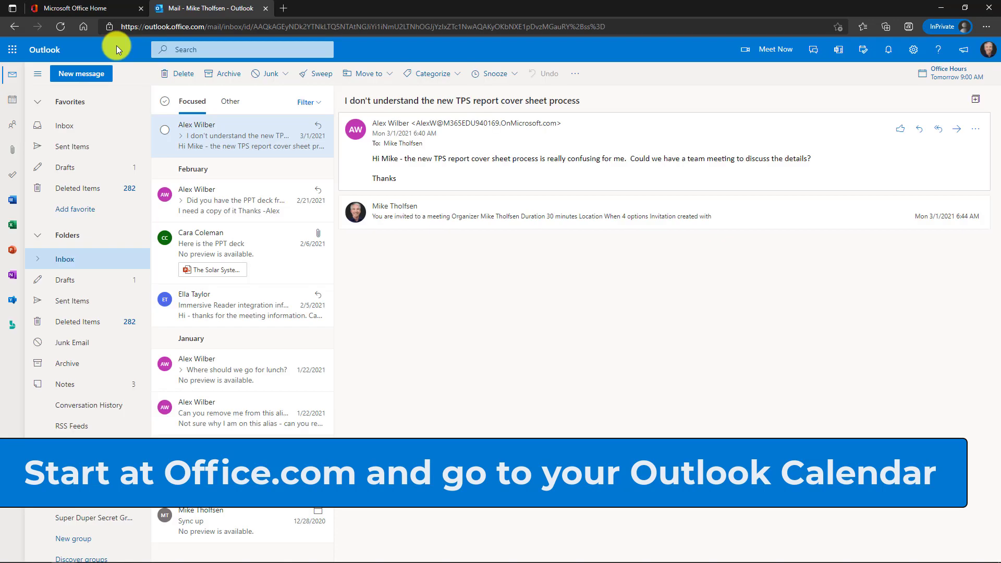
pyautogui.click(14, 104)
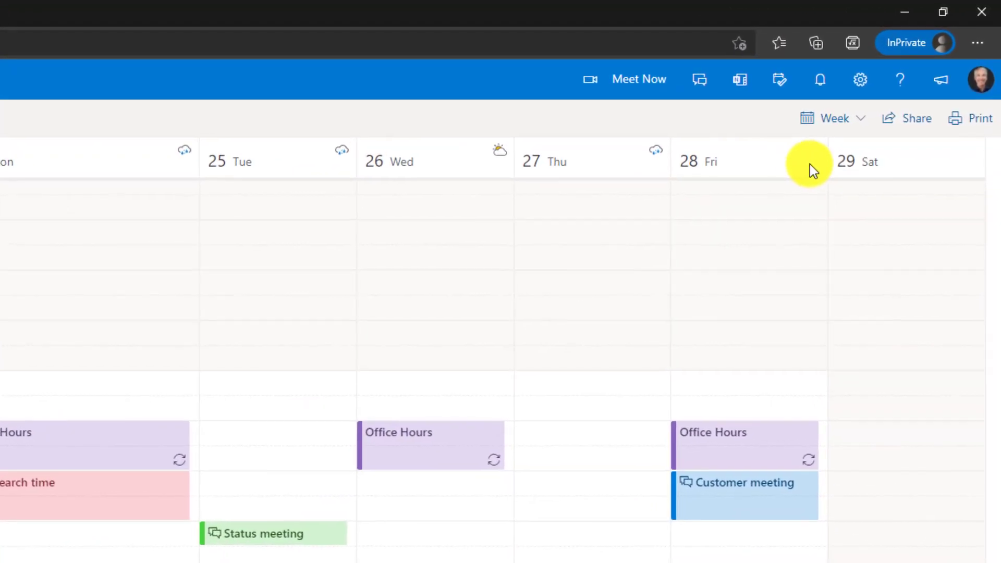
pyautogui.click(857, 119)
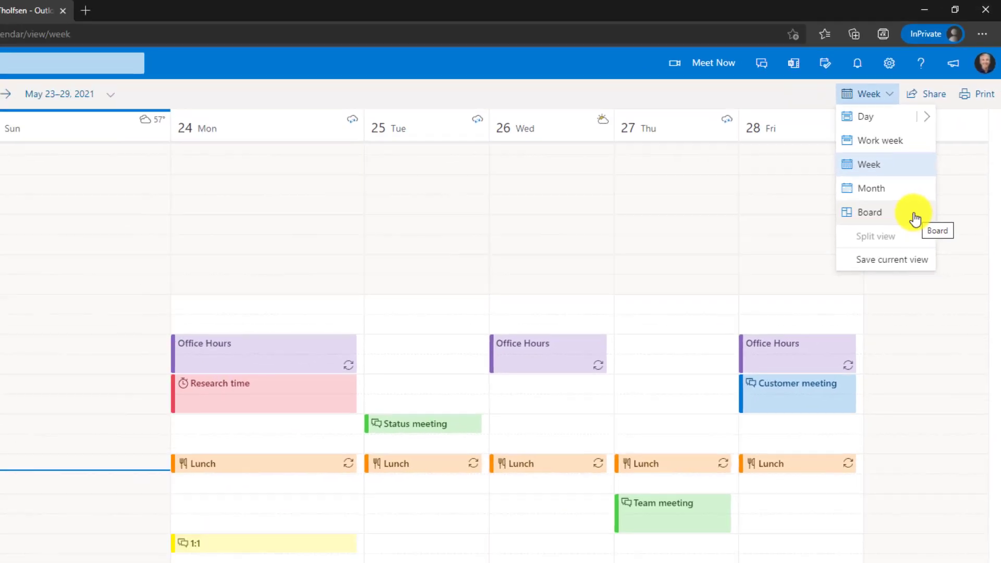
pyautogui.click(890, 280)
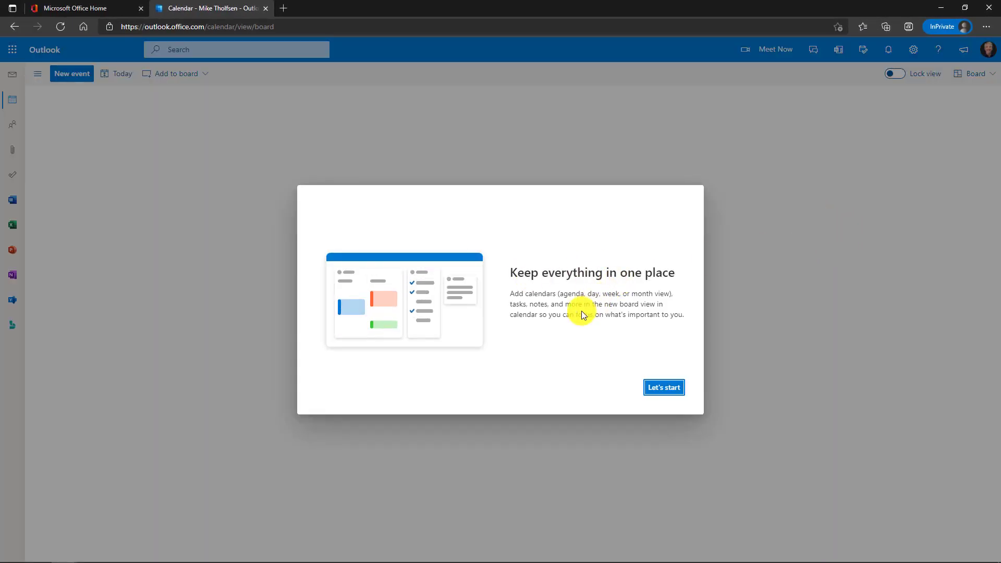
# - Dismiss the Board introduction with Let's go and scroll the calendar card up
pyautogui.click(664, 387)
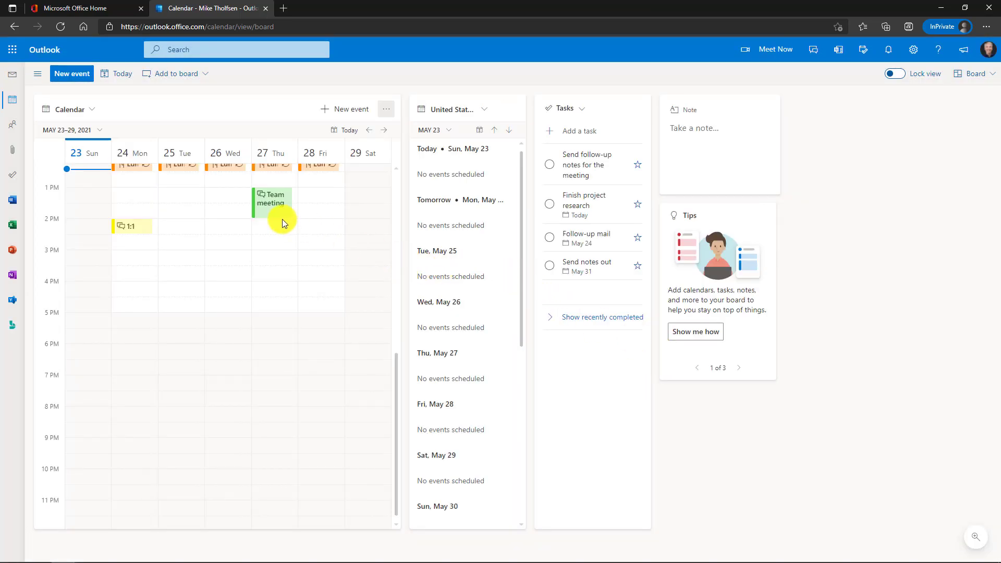
pyautogui.scroll(3, 236, 281)
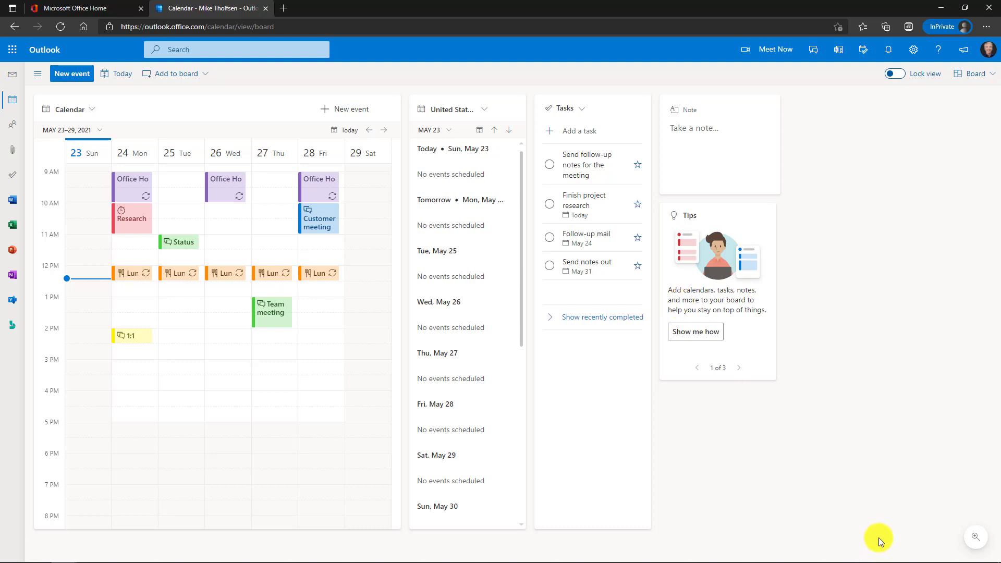
pyautogui.moveTo(972, 540)
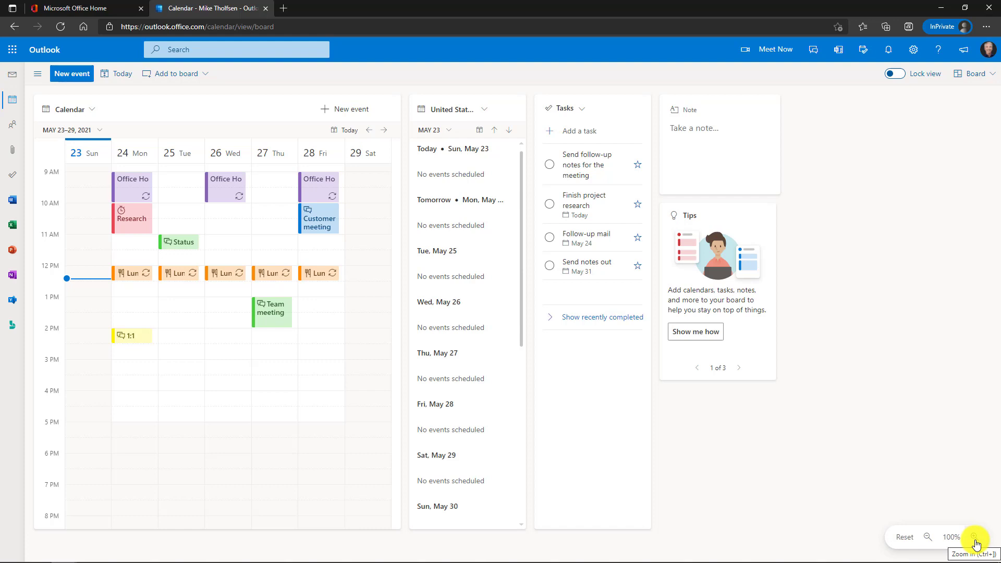
pyautogui.hotkey('ctrl', ']')
pyautogui.hotkey('ctrl', ']')
pyautogui.hotkey('ctrl', ']')
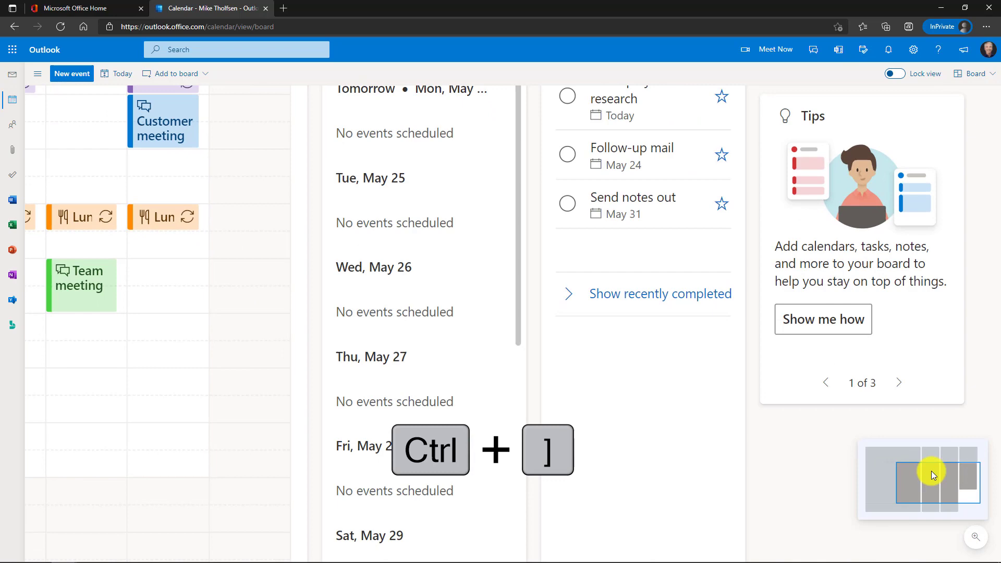
pyautogui.hotkey('ctrl', '[')
pyautogui.hotkey('ctrl', '[')
pyautogui.hotkey('ctrl', '[')
pyautogui.hotkey('ctrl', '[')
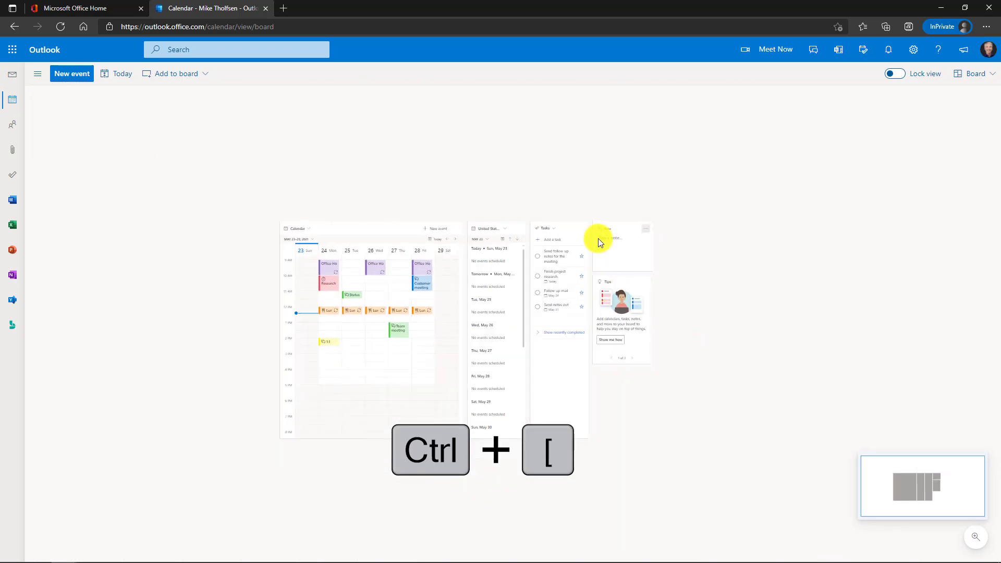
pyautogui.moveTo(742, 221); pyautogui.dragTo(541, 158)
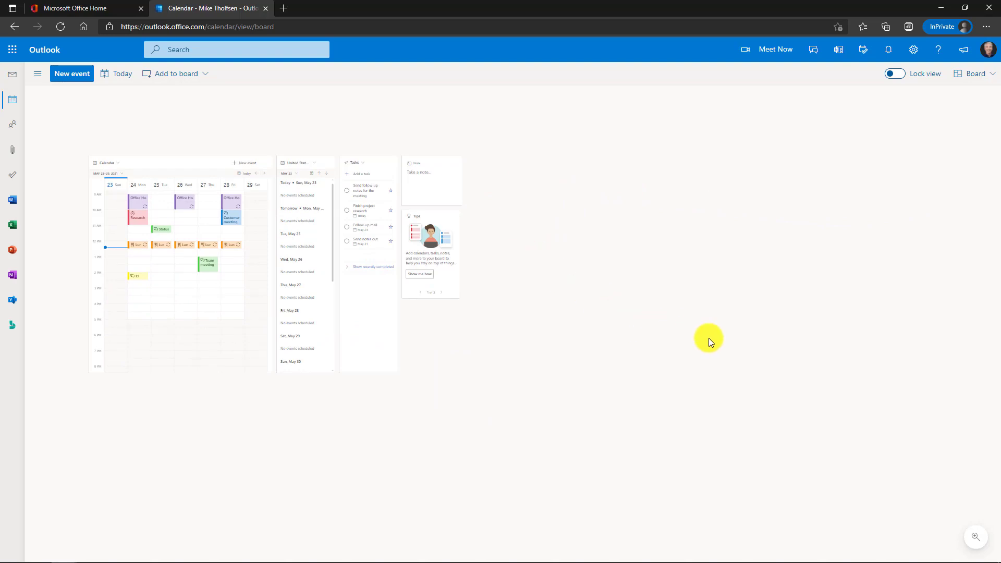
pyautogui.hotkey('ctrl', ']')
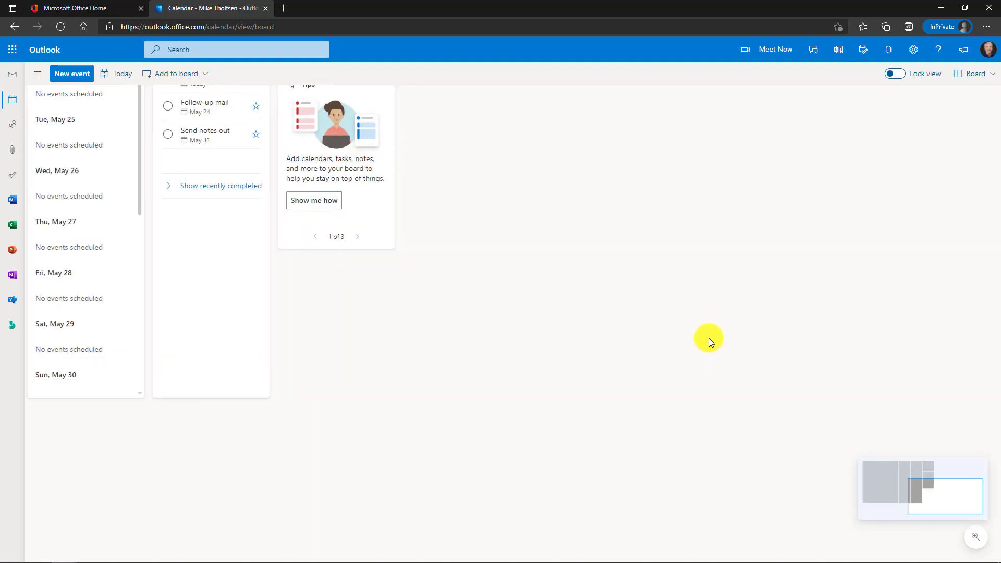
pyautogui.hotkey('ctrl', '[')
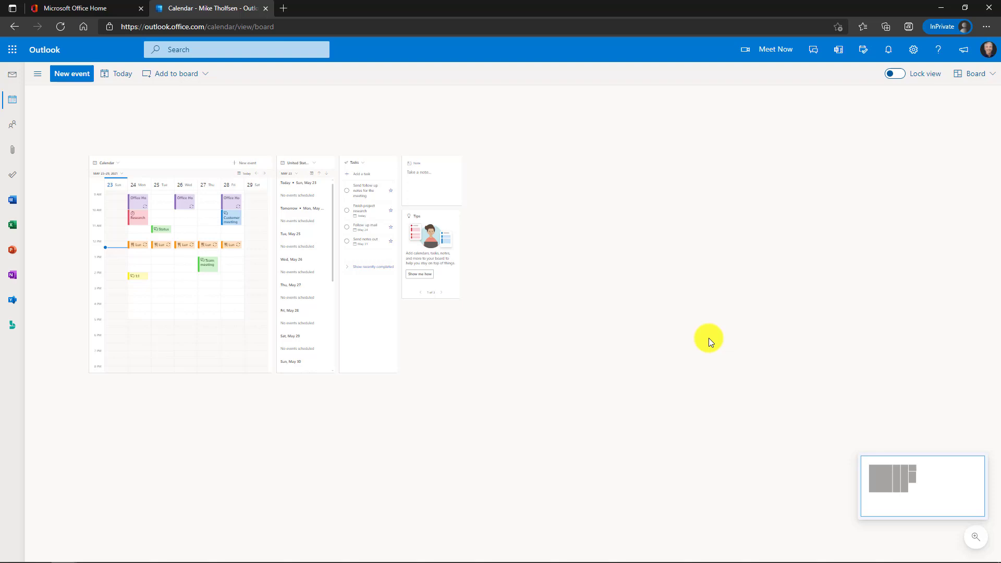
pyautogui.hotkey('ctrl', ']')
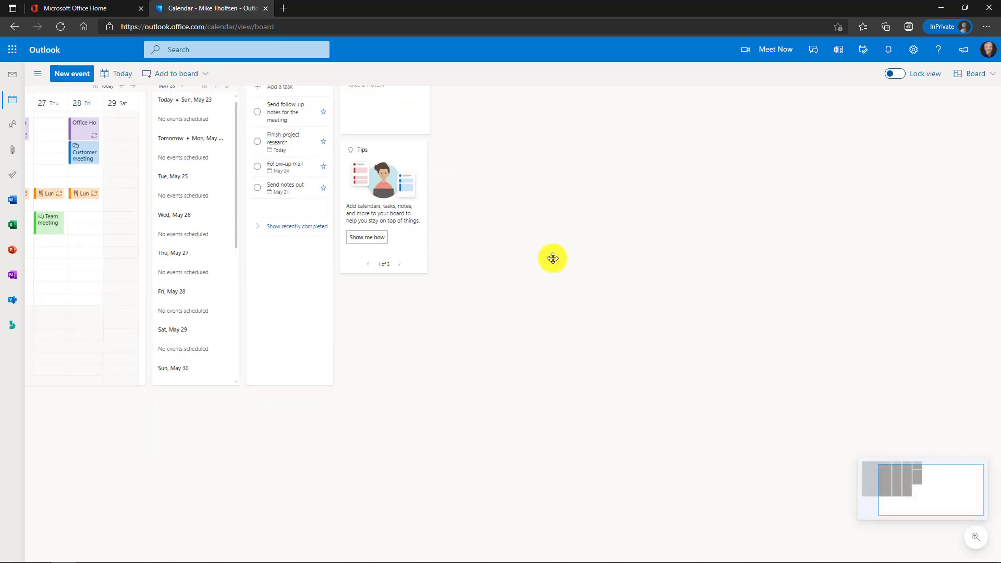
pyautogui.hotkey('ctrl', '[')
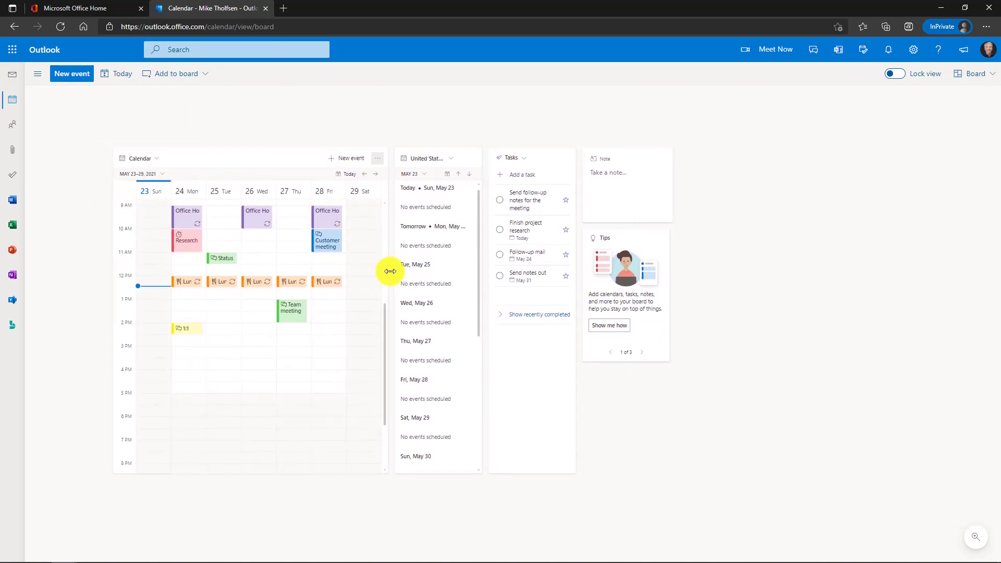
# - Drag the note card into the open space on the right with the tips card below it
pyautogui.click(634, 157)
pyautogui.moveTo(630, 149); pyautogui.dragTo(769, 144)
pyautogui.click(637, 231)
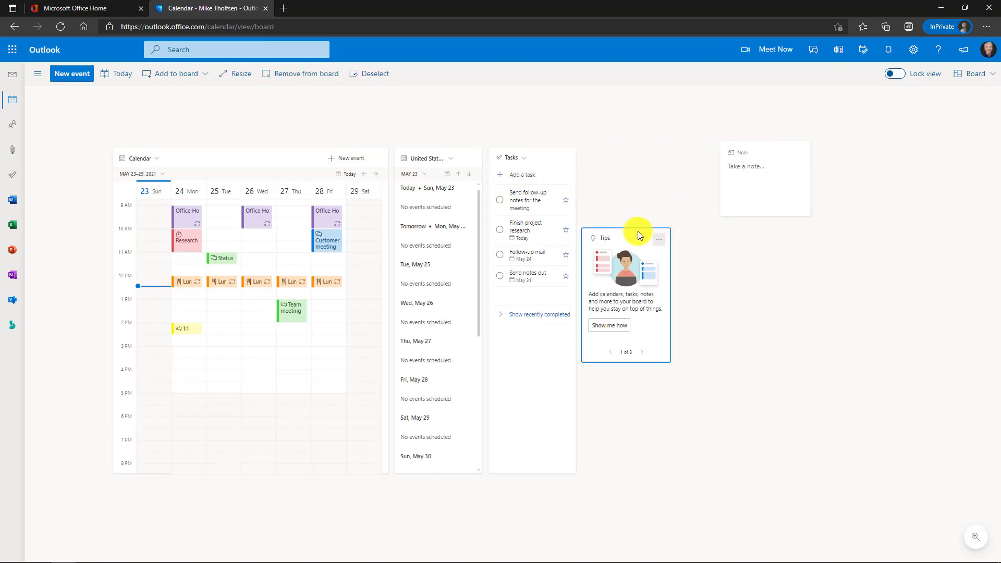
pyautogui.moveTo(638, 233); pyautogui.dragTo(772, 237)
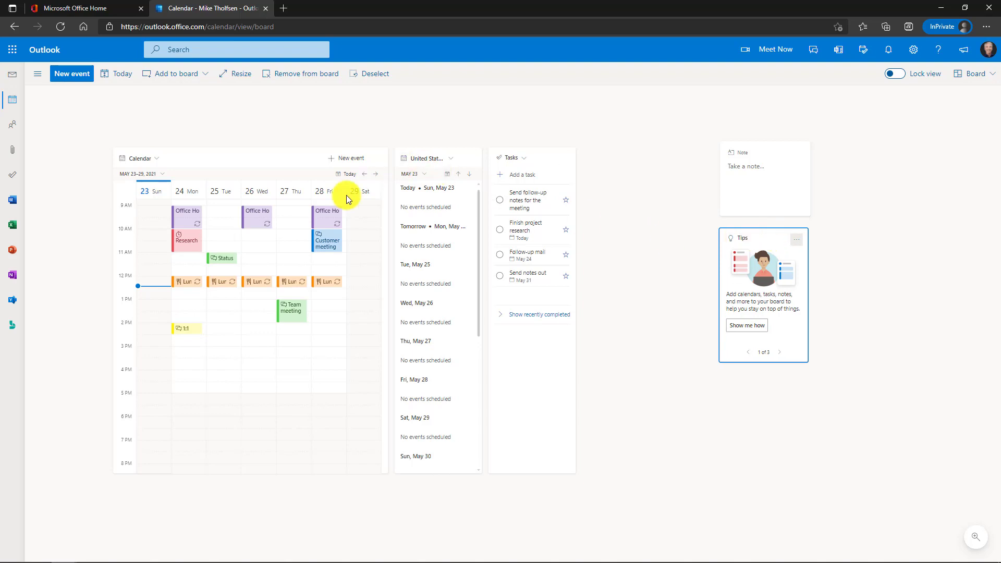
pyautogui.click(233, 133)
pyautogui.click(275, 161)
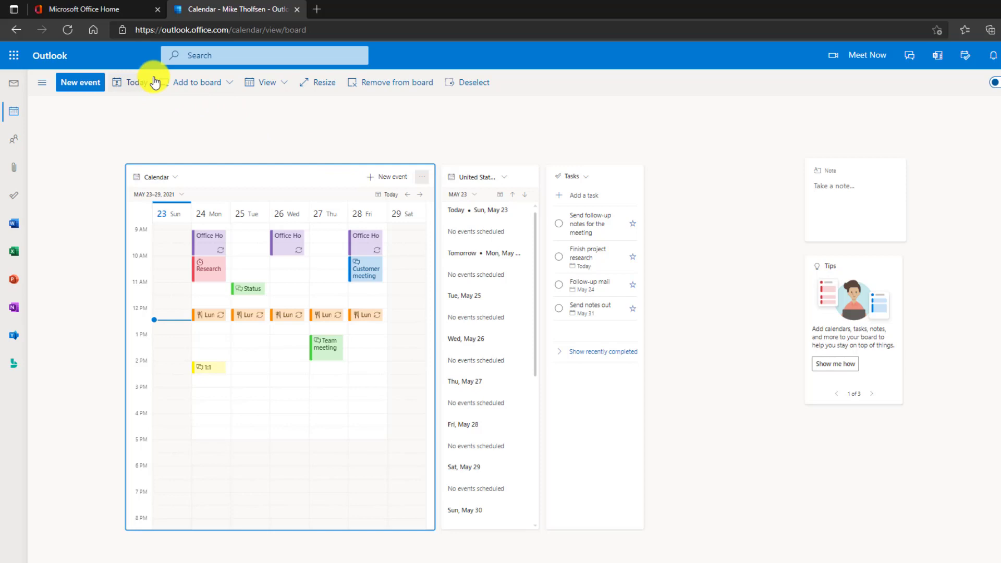
# - Show the Calendar card as a work week and narrow it by dragging its right edge
pyautogui.click(283, 87)
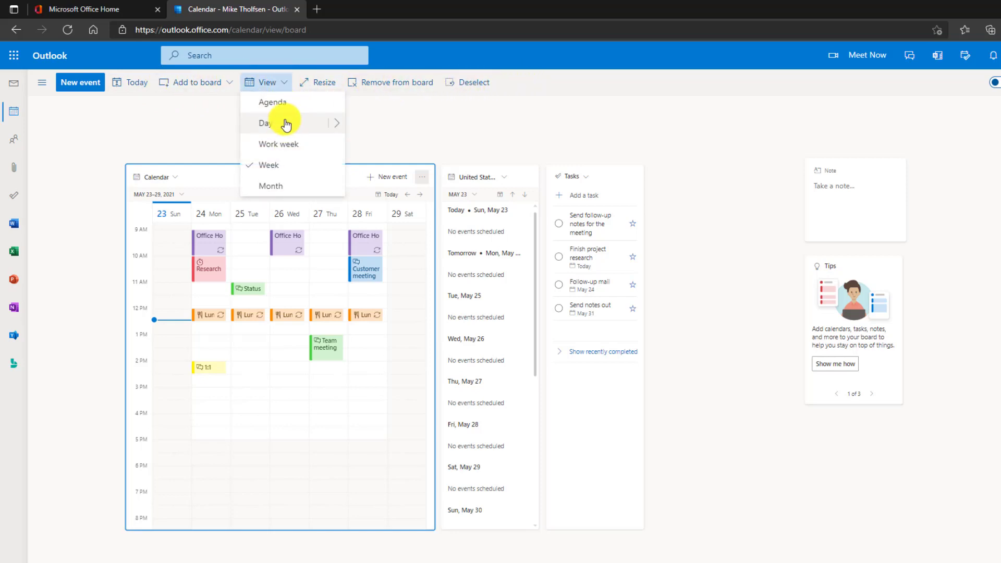
pyautogui.click(290, 146)
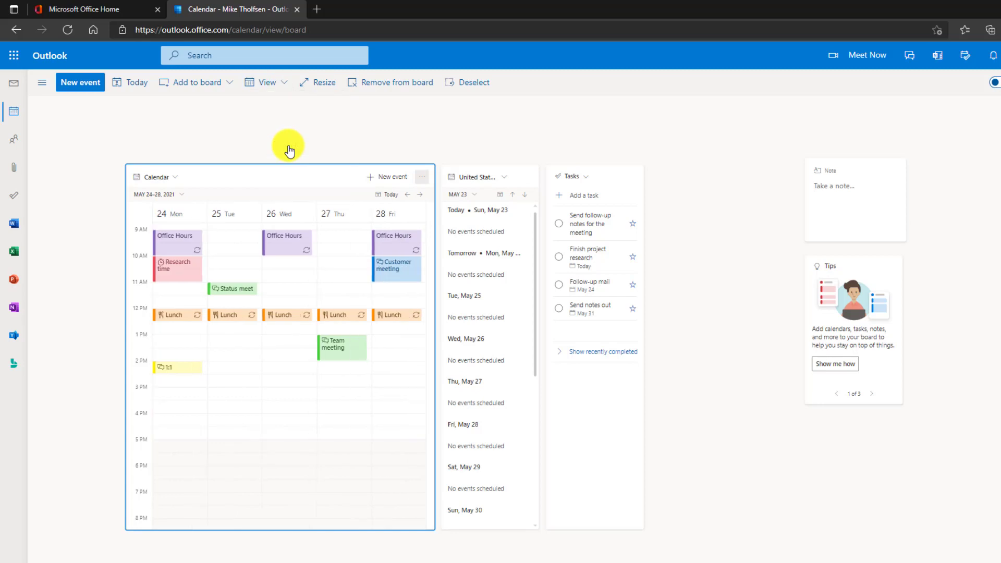
pyautogui.click(423, 178)
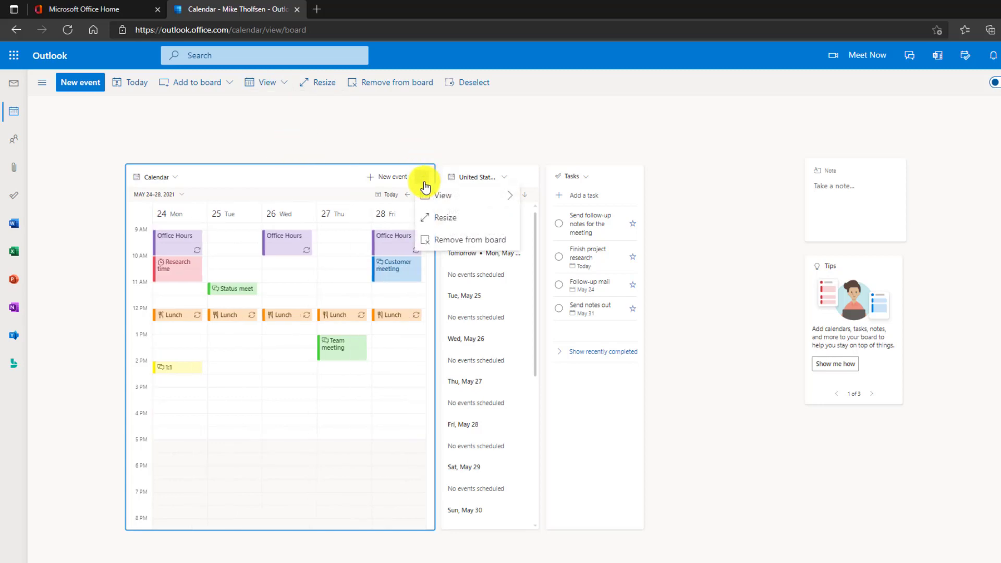
pyautogui.moveTo(460, 194)
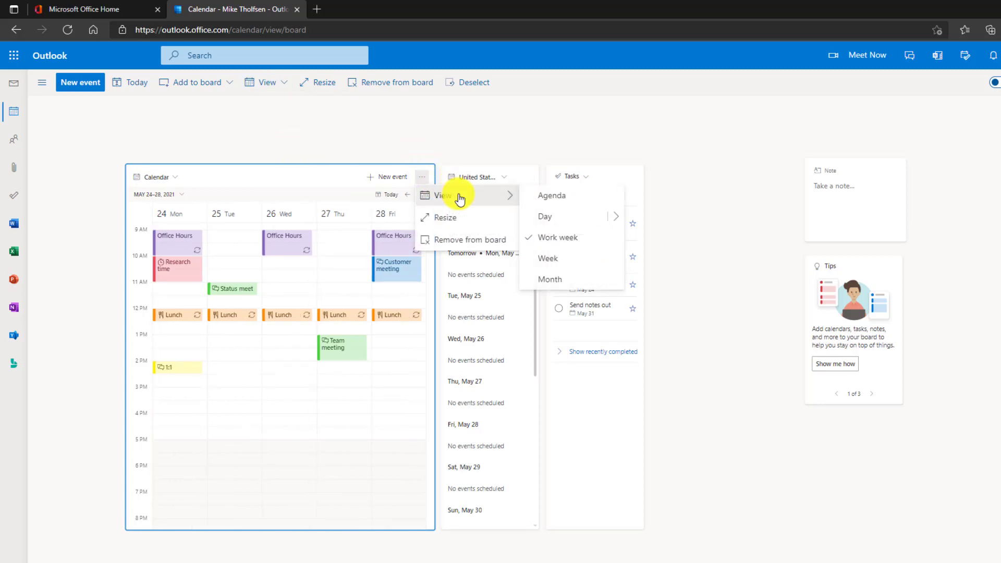
pyautogui.click(458, 123)
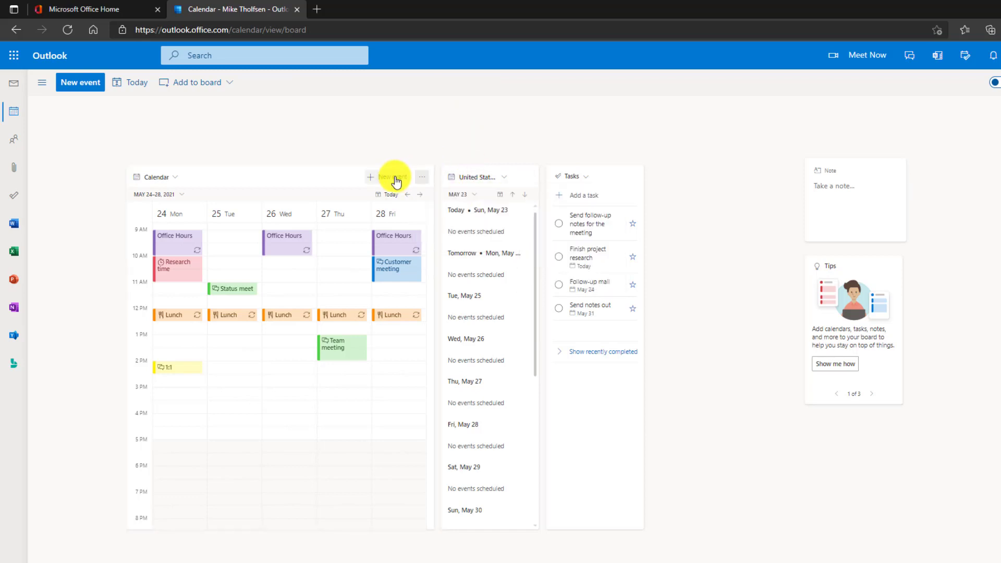
pyautogui.click(334, 187)
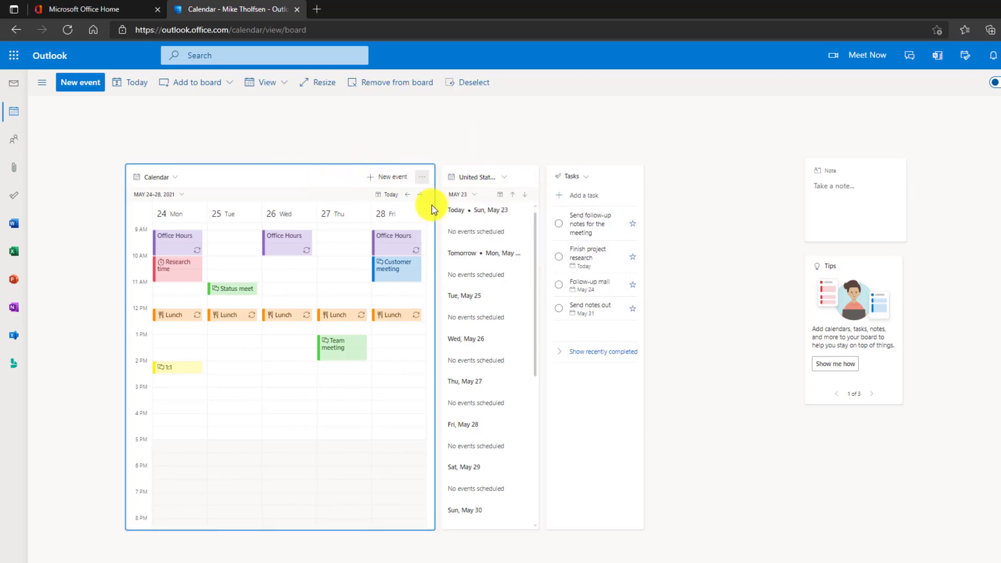
pyautogui.moveTo(436, 209); pyautogui.dragTo(397, 211)
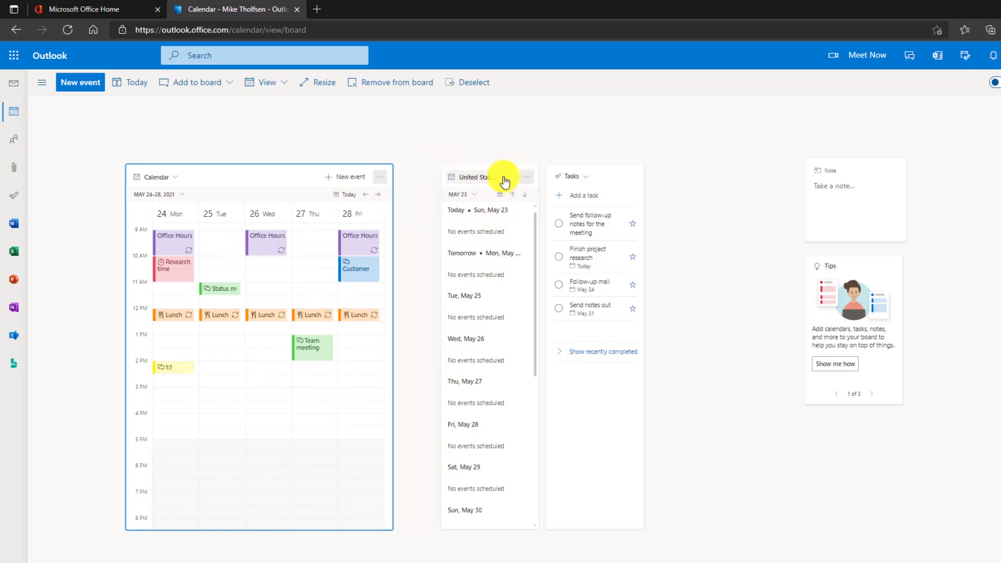
# - Remove the United States holidays card from the board
pyautogui.click(528, 180)
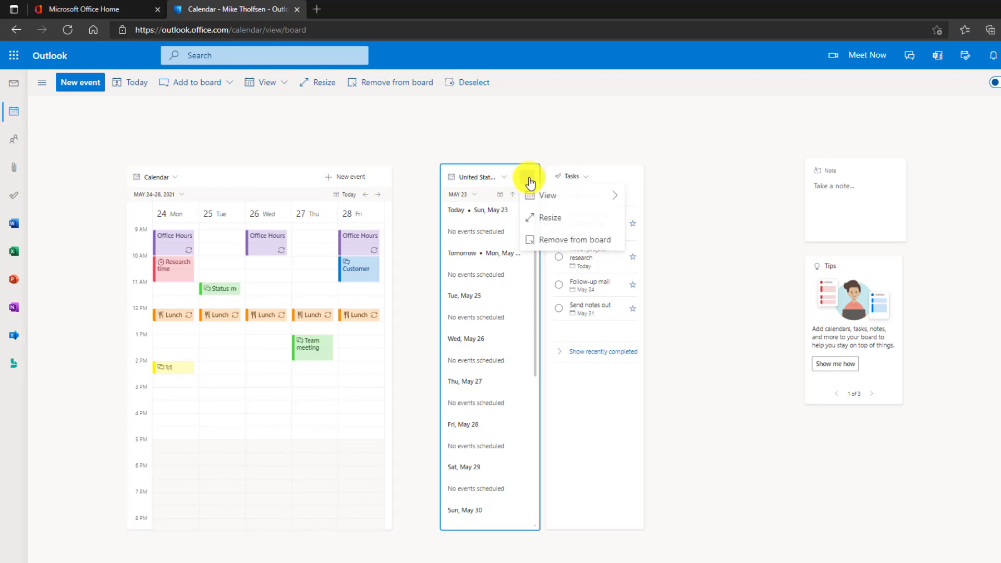
pyautogui.click(586, 239)
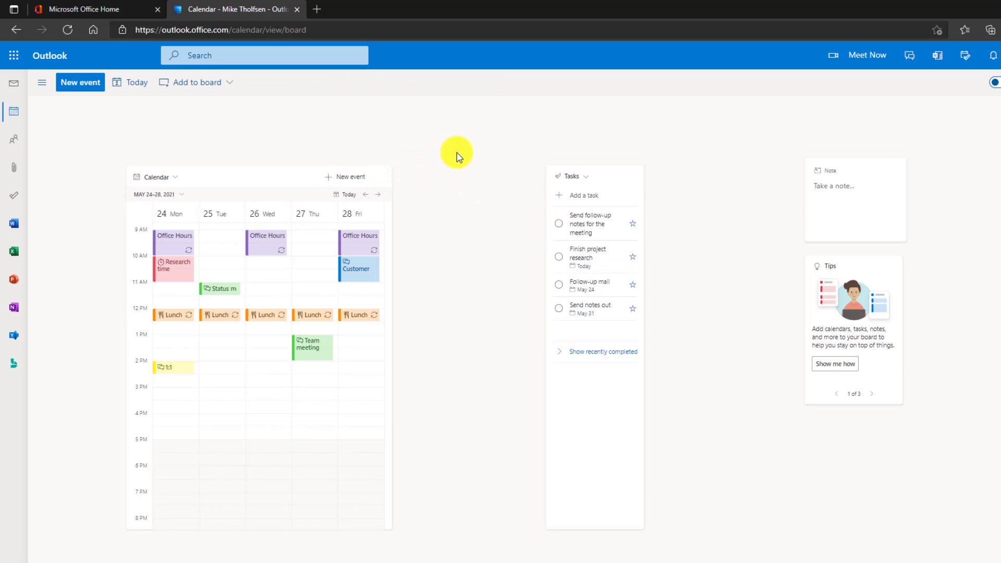
pyautogui.click(610, 174)
# - Drag Tasks beside the Calendar, then move Tips and Note left with Note stacked above Tips
pyautogui.moveTo(604, 172); pyautogui.dragTo(470, 173)
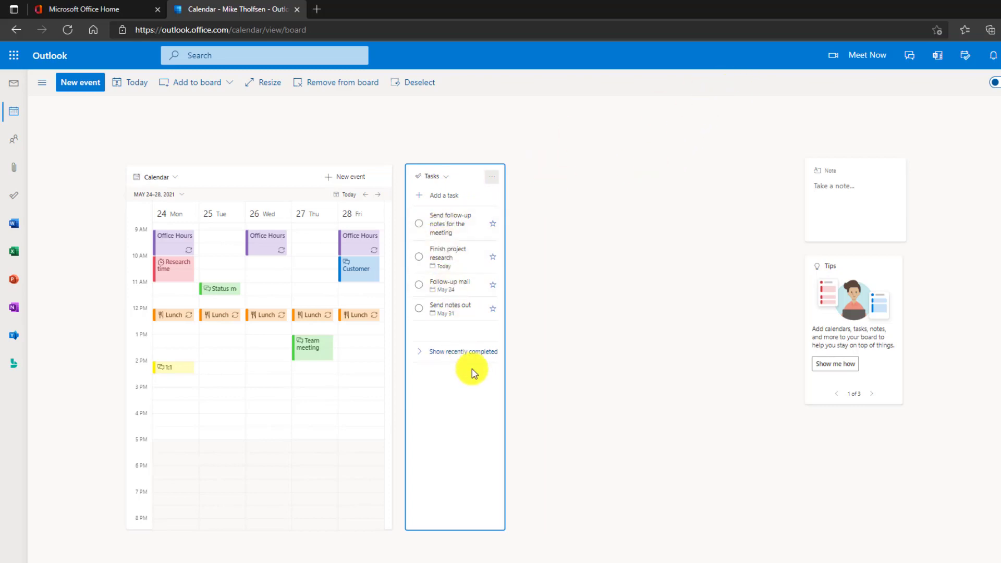
pyautogui.click(626, 286)
pyautogui.moveTo(877, 271); pyautogui.dragTo(781, 288)
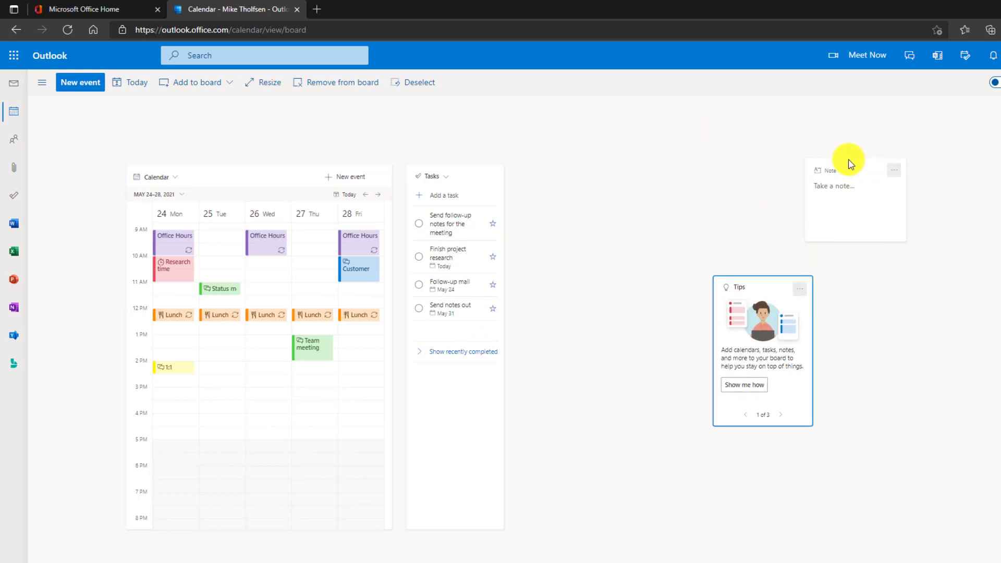
pyautogui.moveTo(857, 165); pyautogui.dragTo(769, 186)
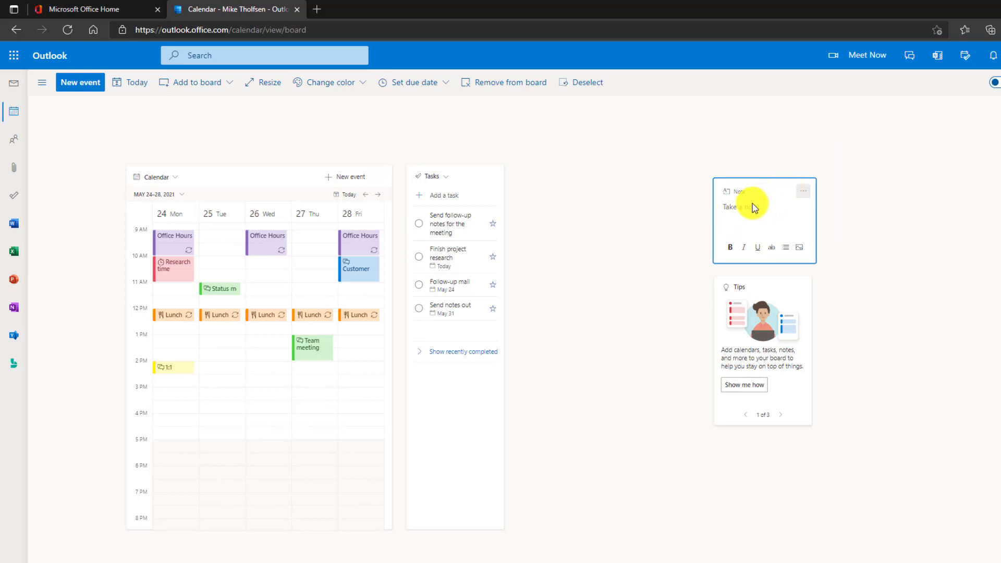
# - Paste the Reading Progress link into the empty note, enlarge it to show the preview, and reposition it
pyautogui.write('Check out this great new site: https://aka.ms/ReadingProgress')
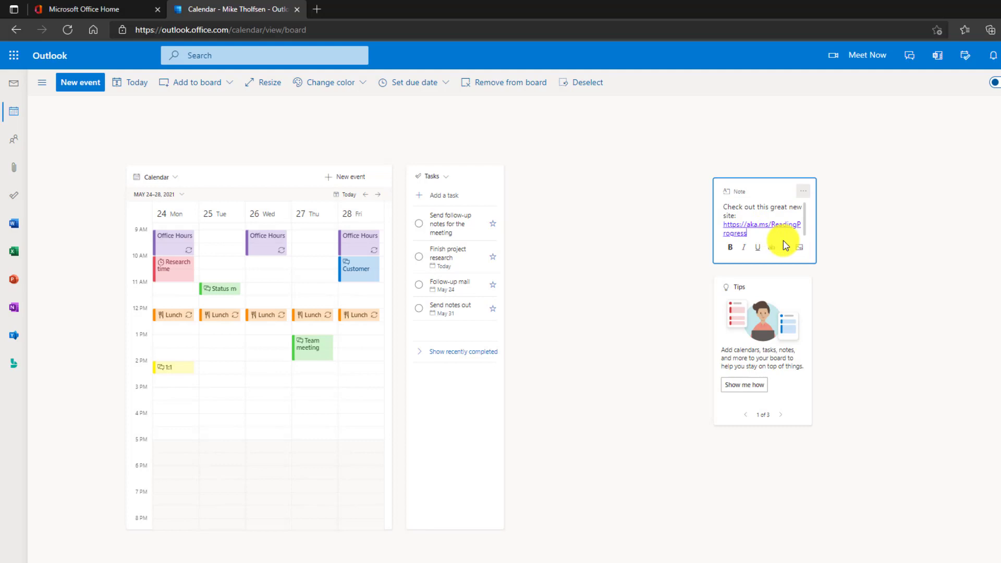
pyautogui.press('Escape')
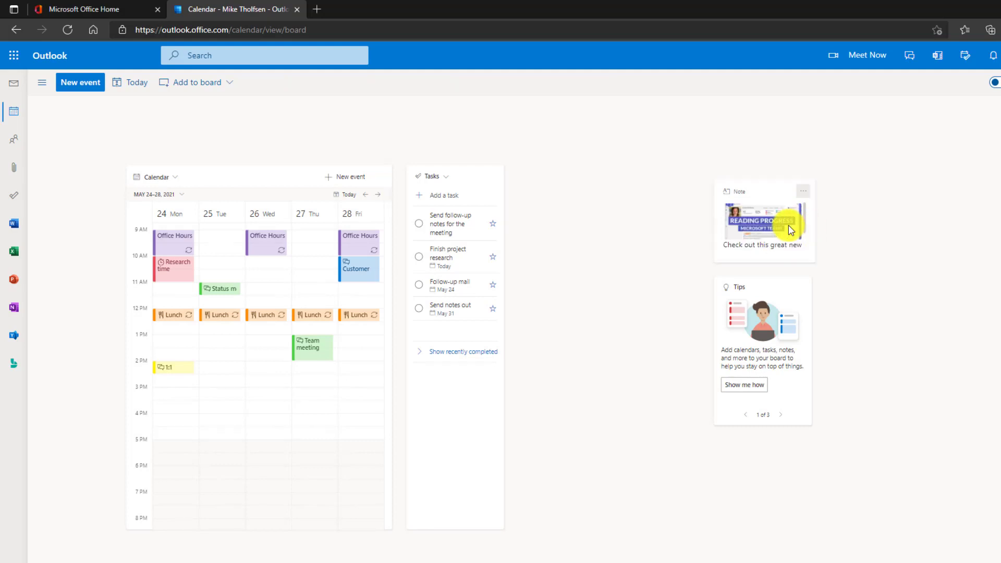
pyautogui.click(812, 260)
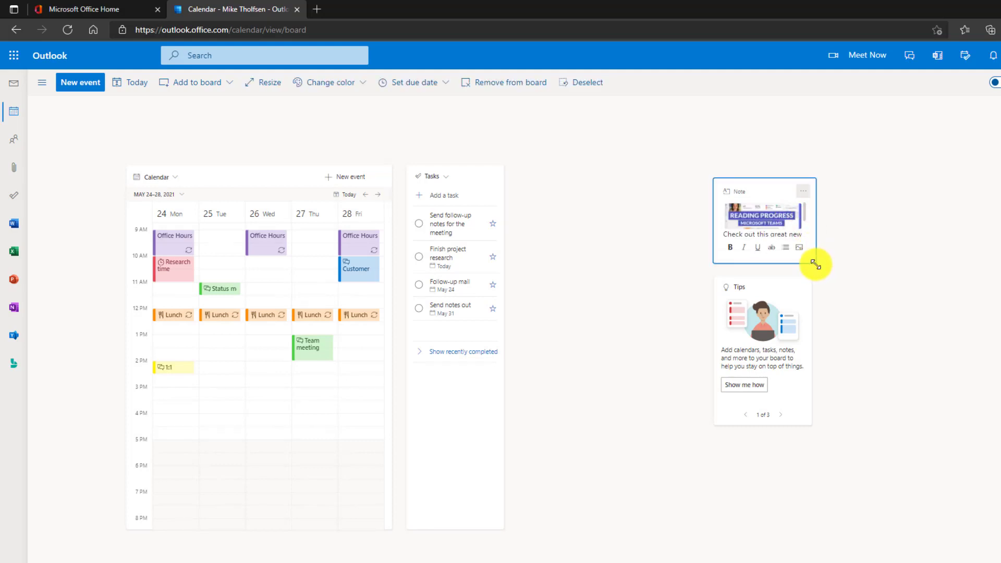
pyautogui.moveTo(815, 264); pyautogui.dragTo(946, 371)
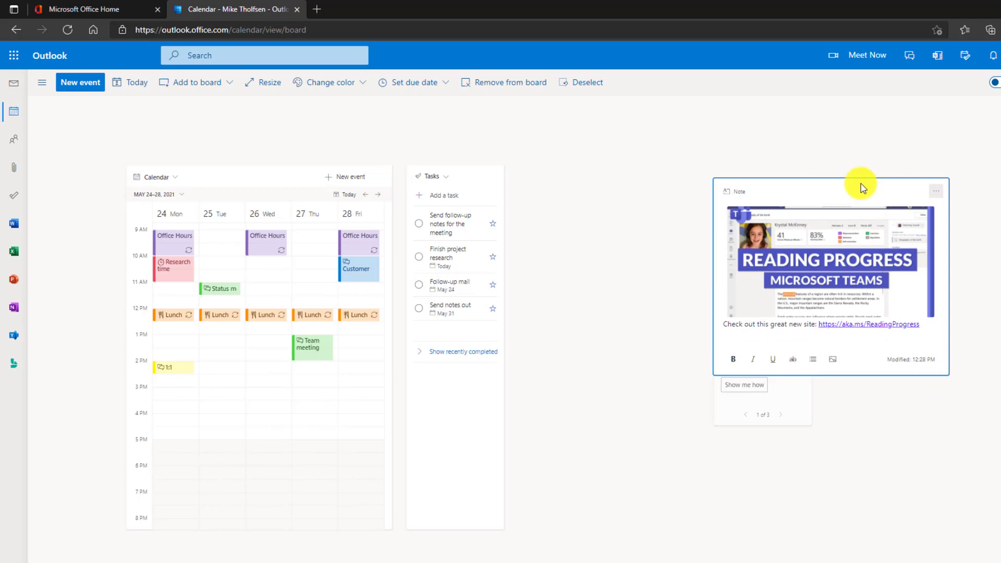
pyautogui.moveTo(844, 183); pyautogui.dragTo(793, 128)
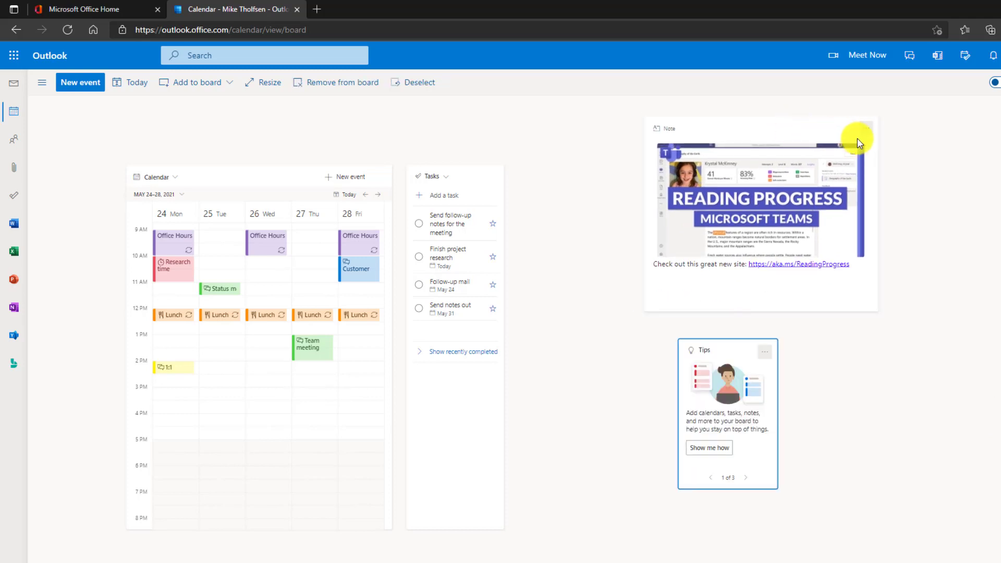
# - Color the Reading Progress note purple and open the OneNote feed beside the board
pyautogui.click(865, 129)
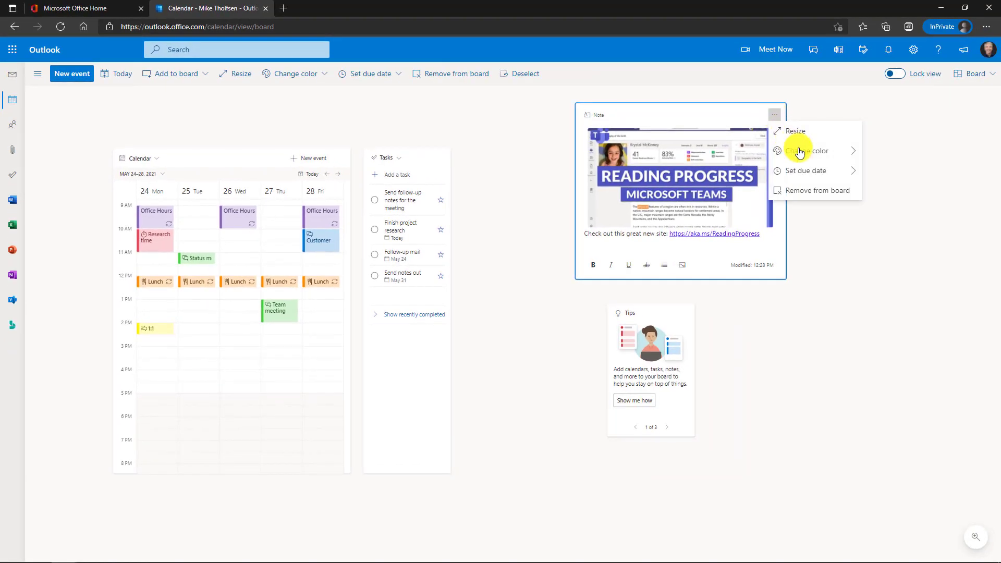
pyautogui.moveTo(801, 152)
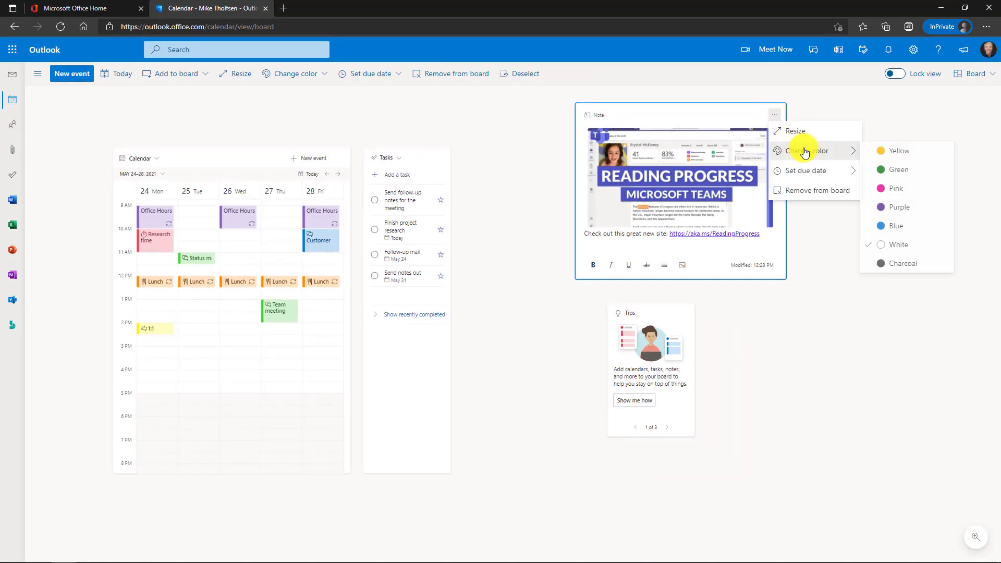
pyautogui.click(897, 206)
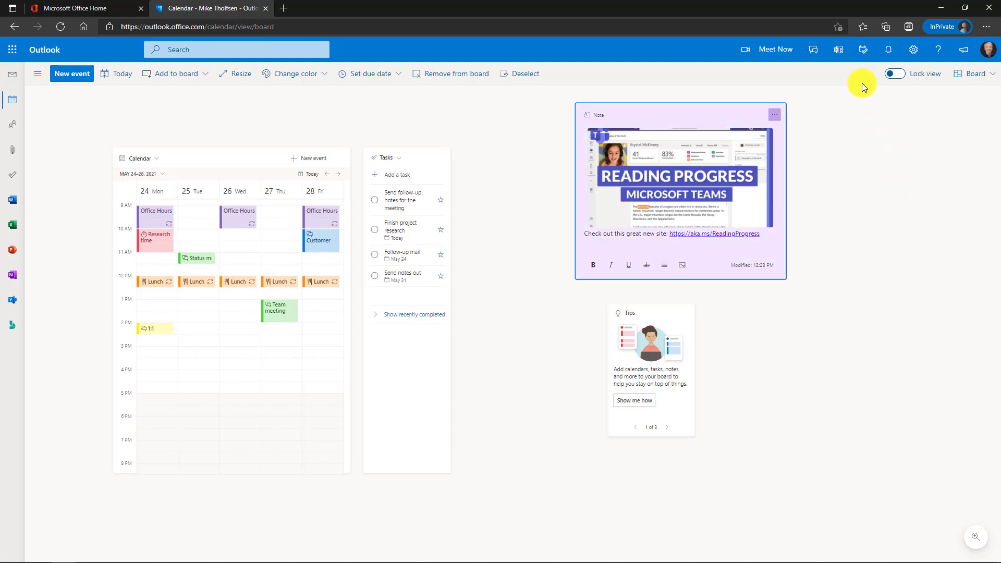
pyautogui.click(838, 52)
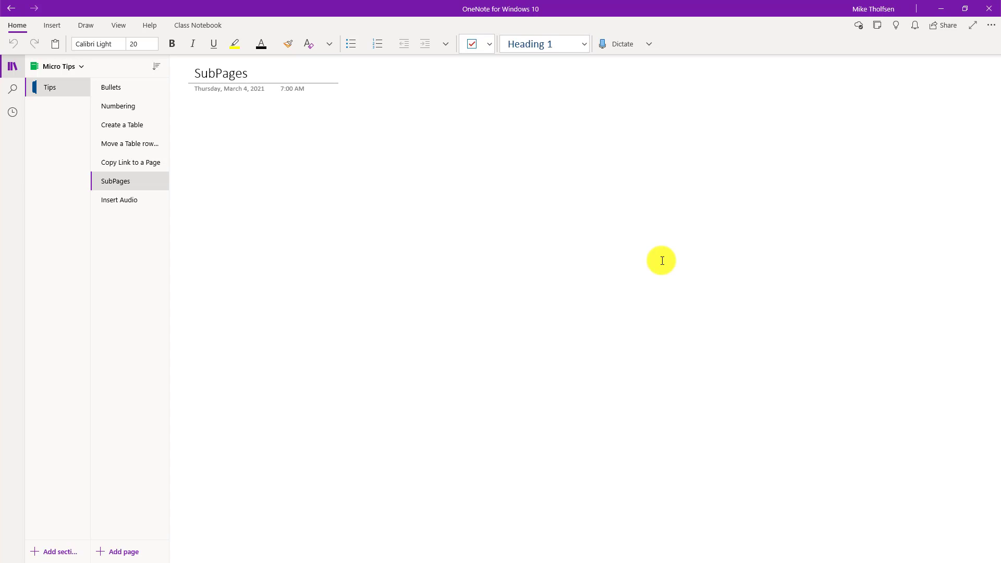
# - Open the sticky notes Feed in OneNote for Windows 10
pyautogui.click(878, 26)
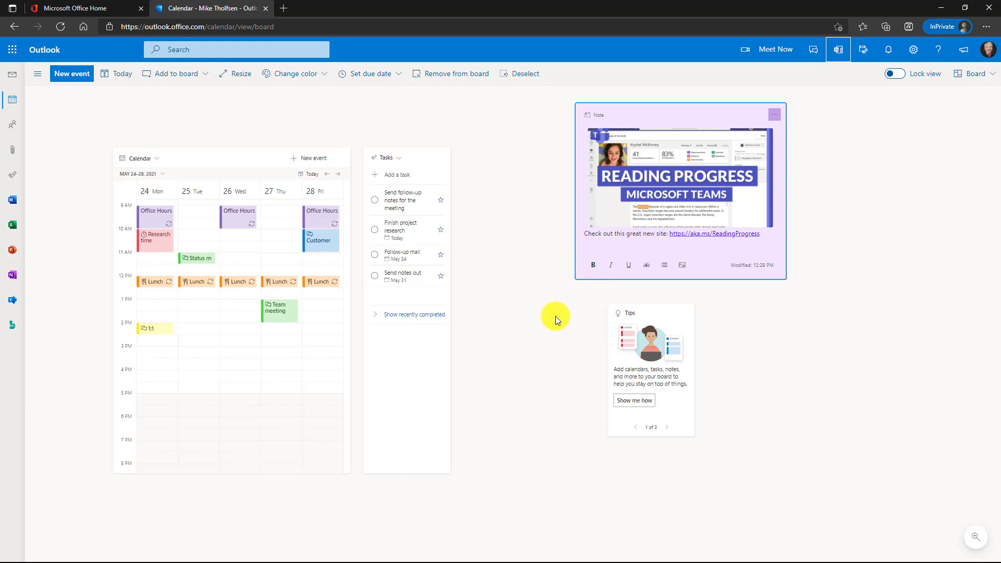
# - Remove the Tips card from the board and show all card types under Add to board
pyautogui.click(686, 320)
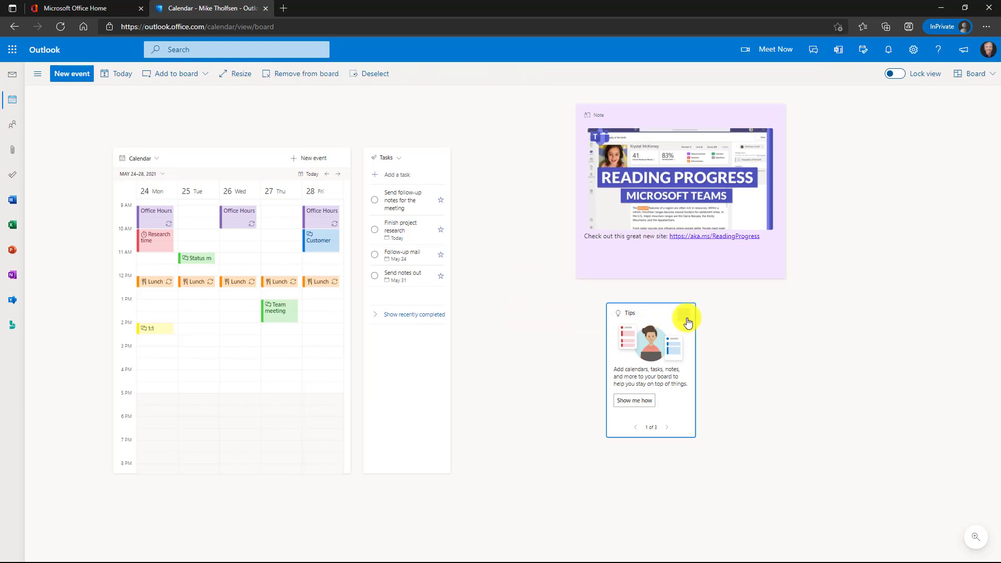
pyautogui.click(682, 314)
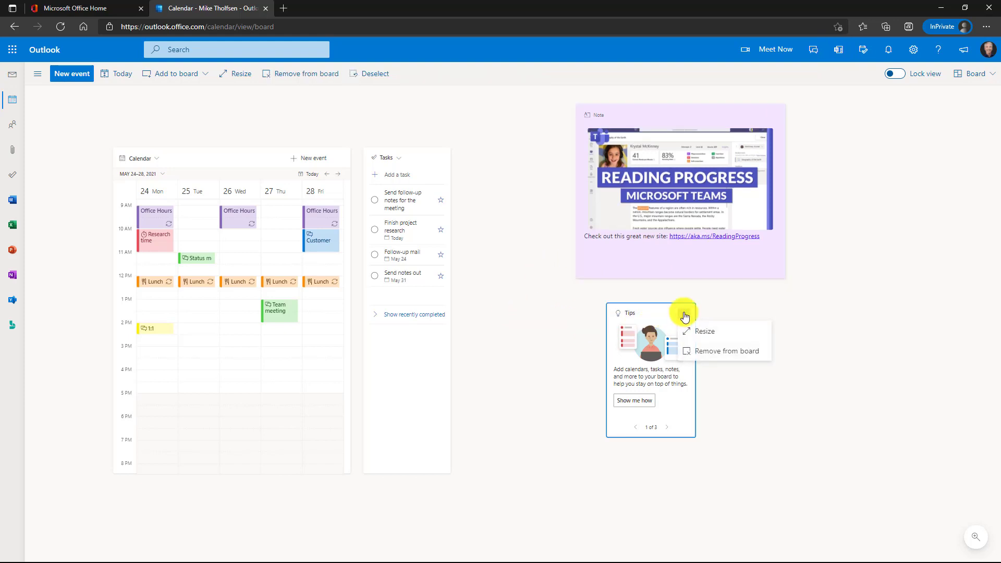
pyautogui.click(718, 353)
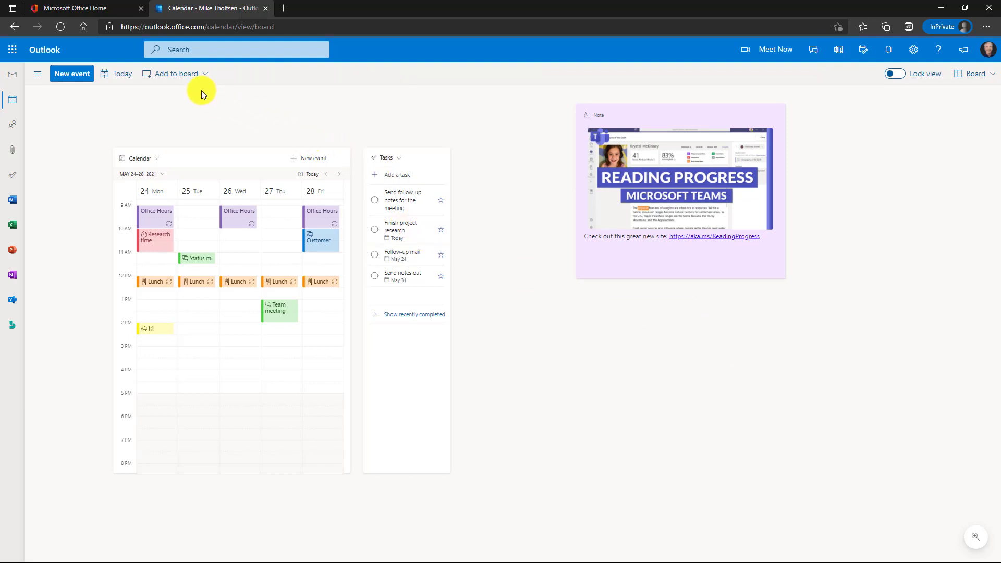
pyautogui.click(182, 79)
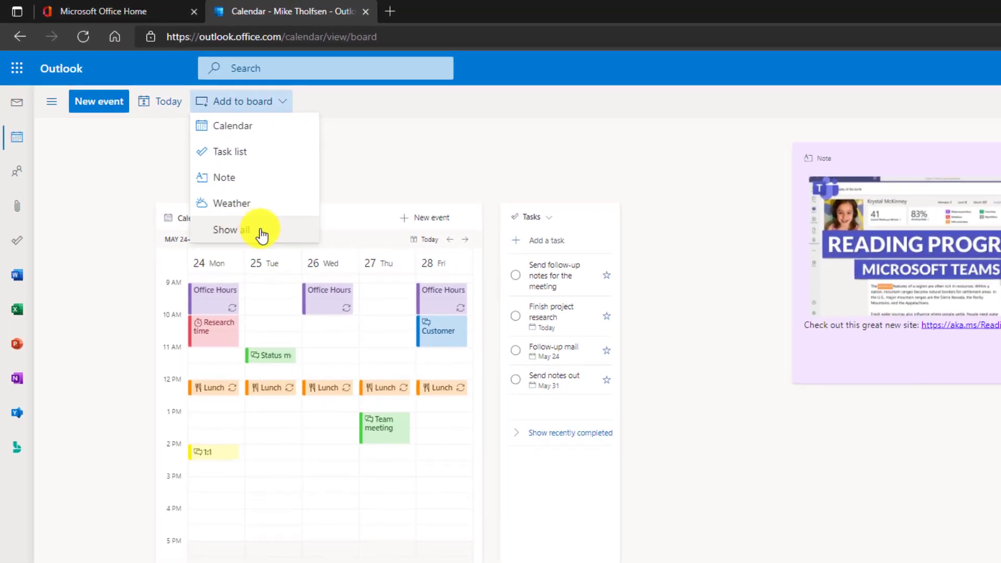
pyautogui.click(296, 231)
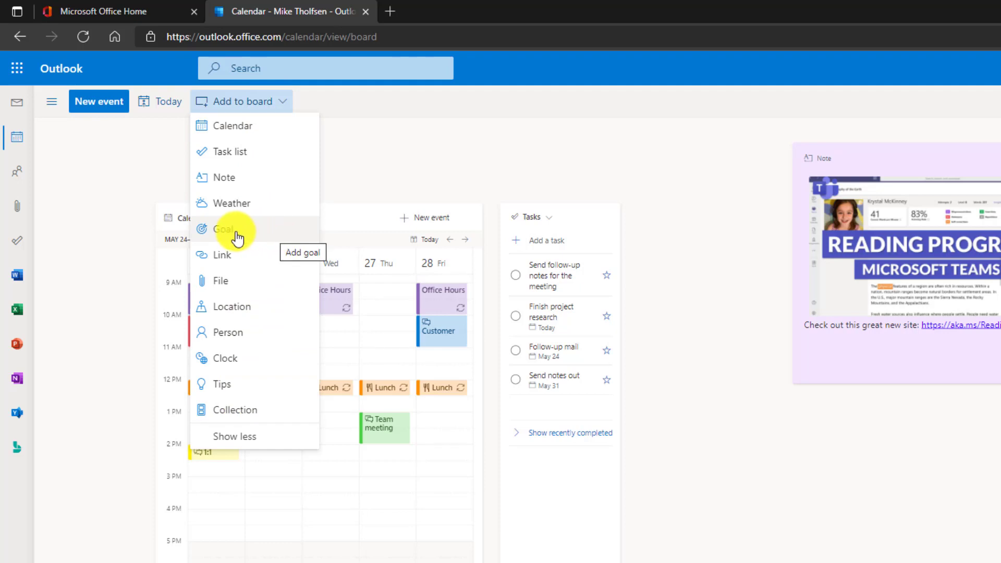
# - Add a purple 'Finish my YouTube video' goal card due May 25 to the board
pyautogui.click(273, 238)
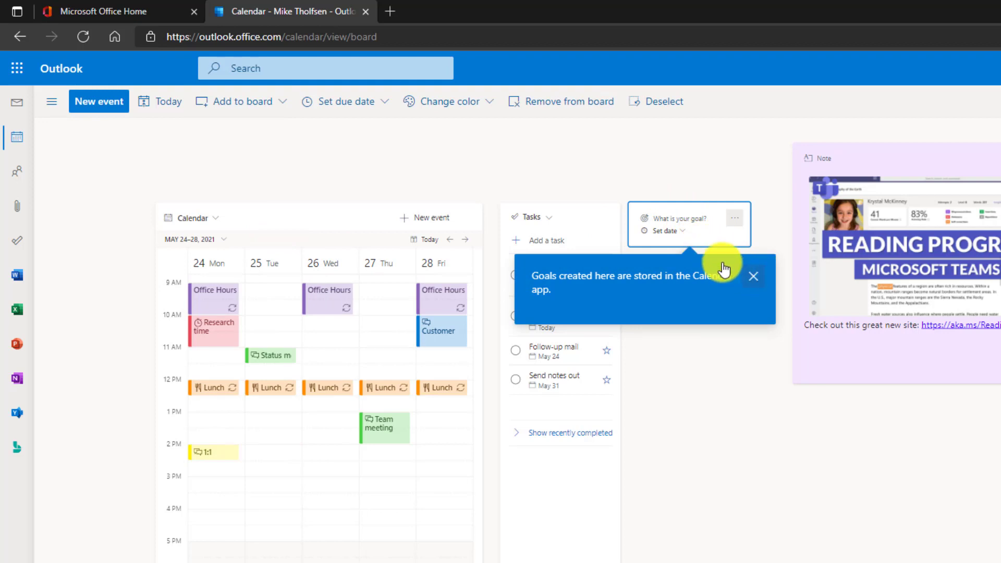
pyautogui.click(685, 220)
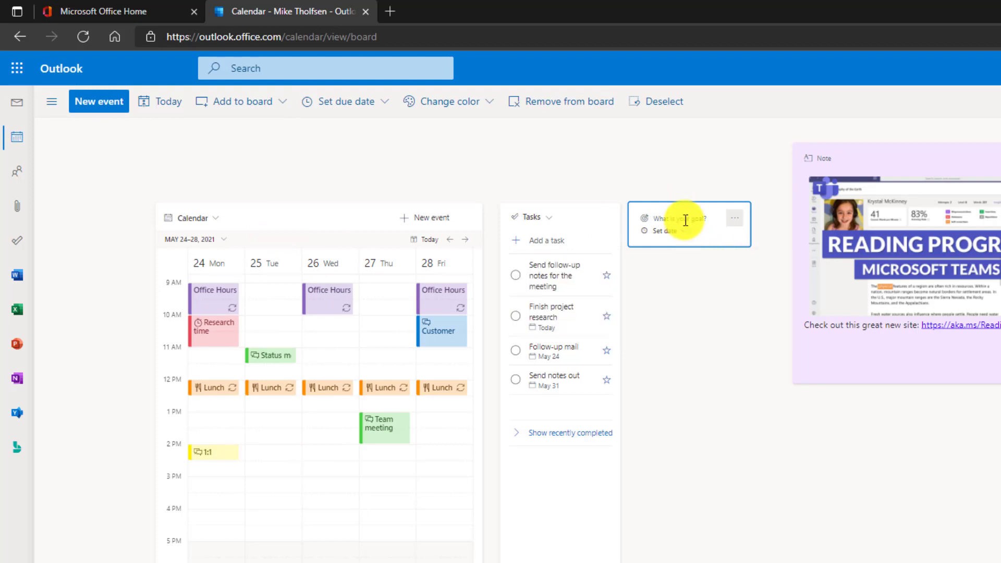
pyautogui.write('Finish my YouTube video')
pyautogui.click(678, 239)
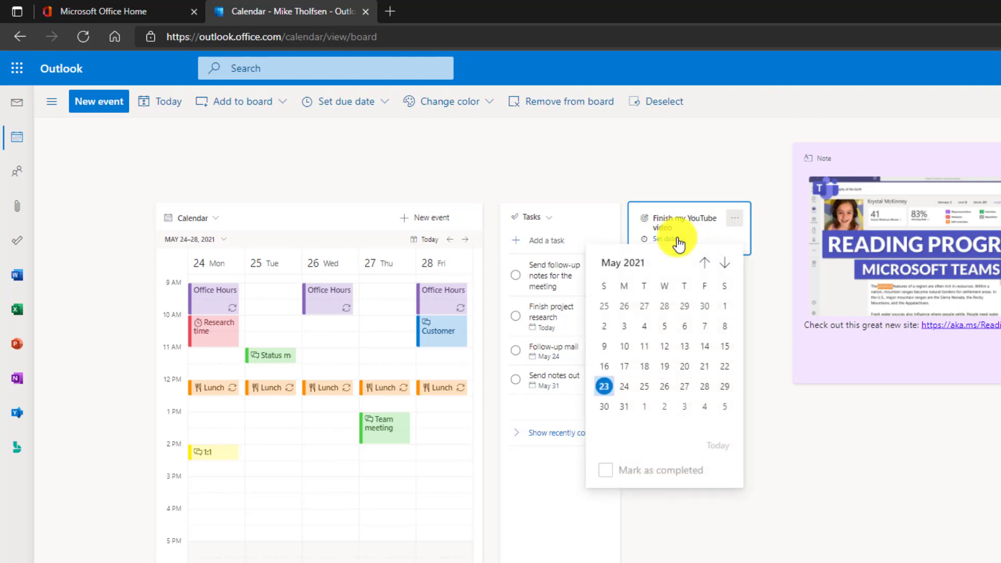
pyautogui.click(644, 387)
pyautogui.click(733, 221)
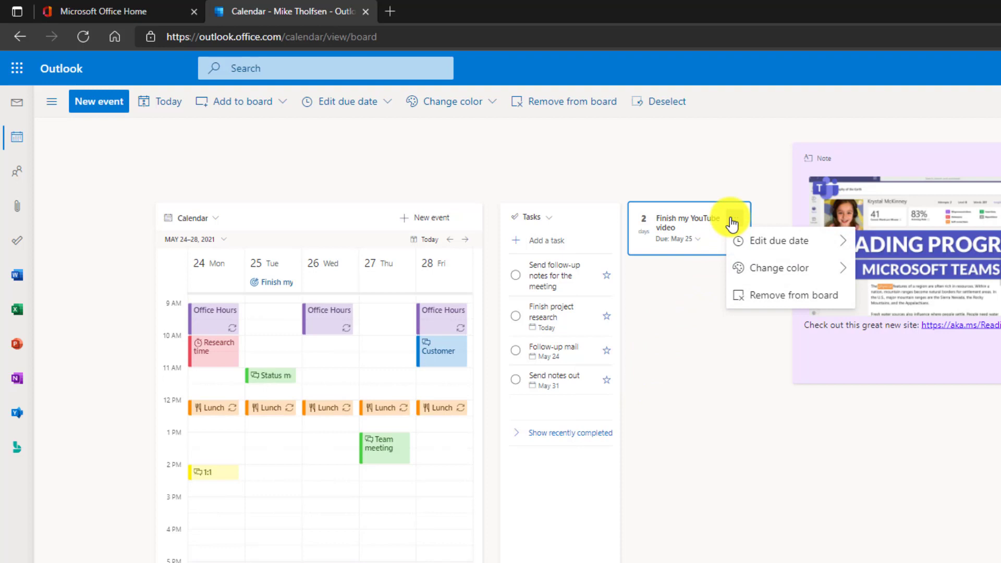
pyautogui.moveTo(774, 270)
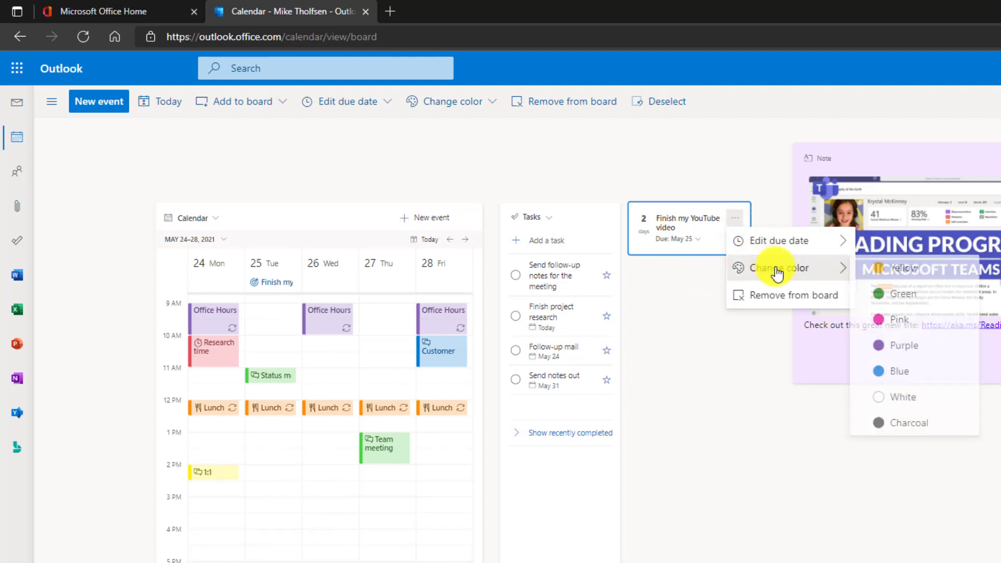
pyautogui.click(915, 359)
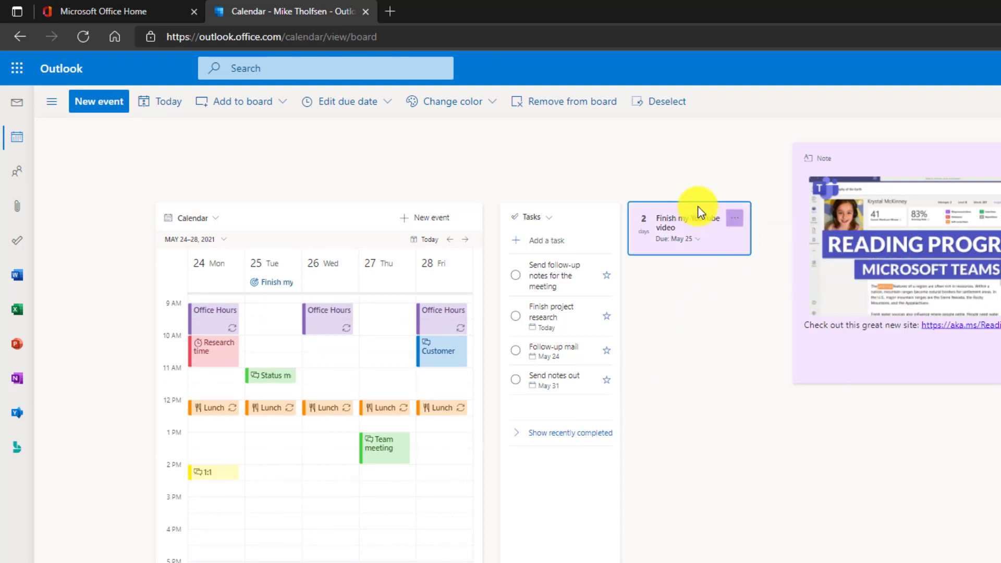
# - Move the YouTube video task below the Note card and shrink the Note card
pyautogui.moveTo(697, 208); pyautogui.dragTo(858, 398)
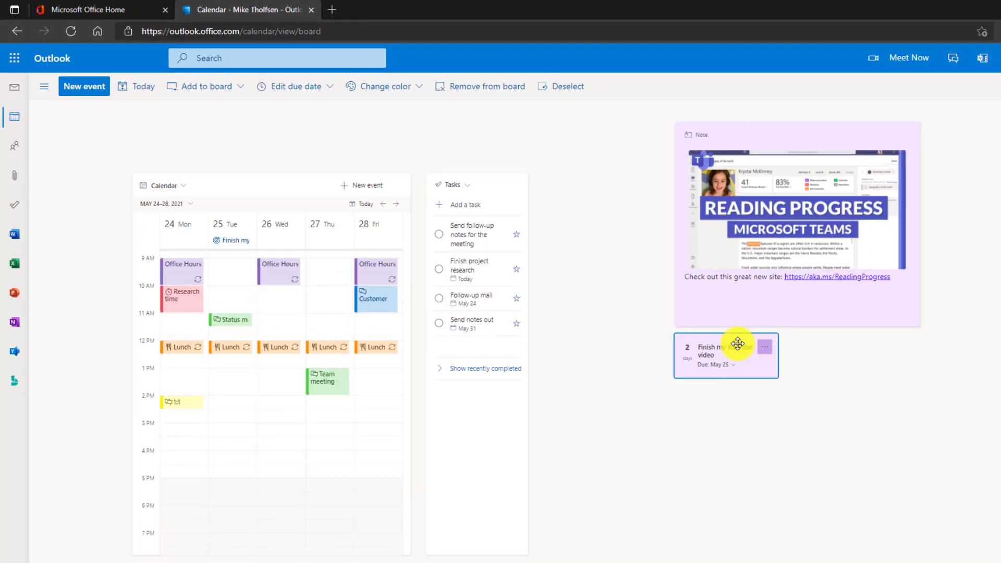
pyautogui.click(869, 345)
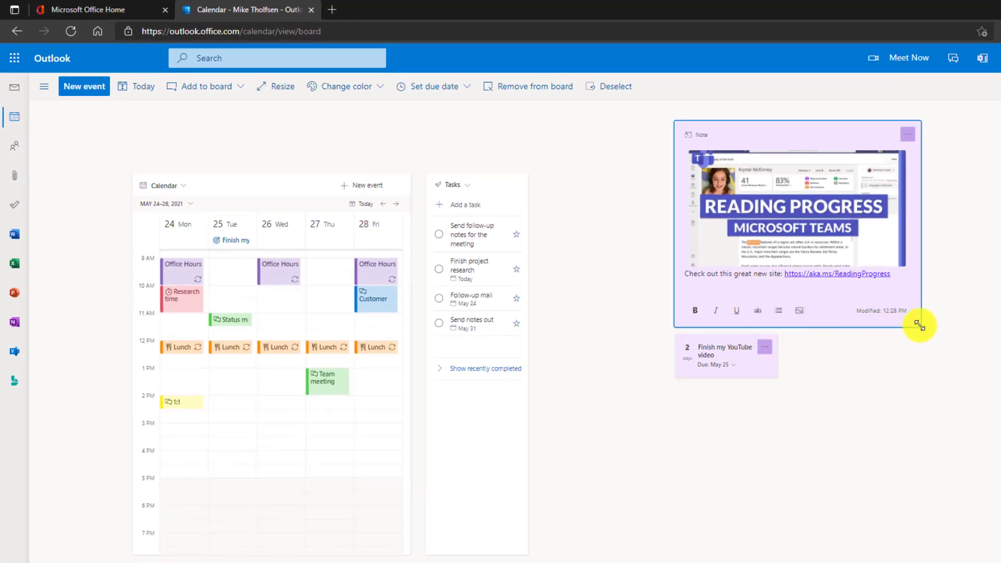
pyautogui.moveTo(919, 325); pyautogui.dragTo(861, 276)
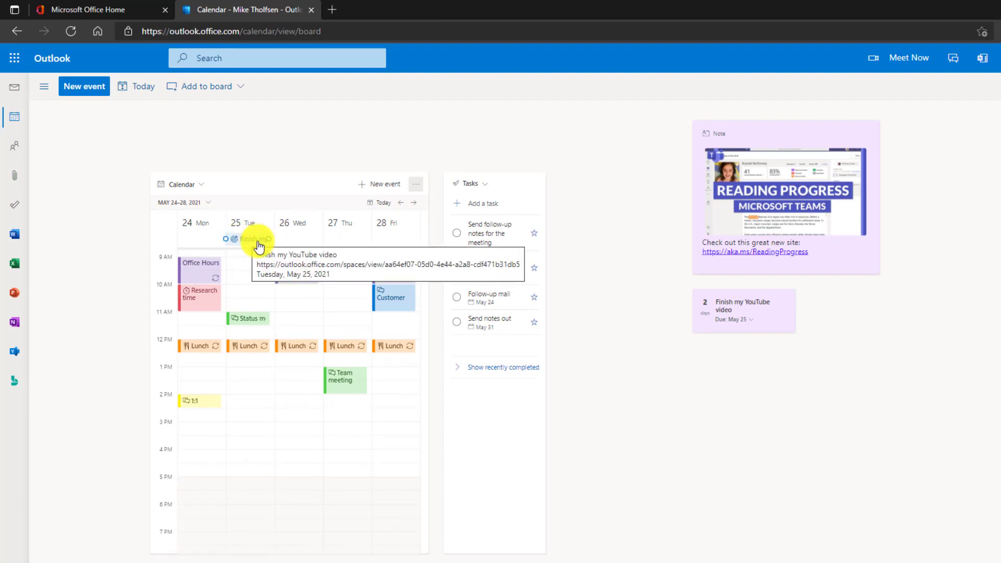
# - Add a file card for Geography.docx to the board
pyautogui.click(215, 86)
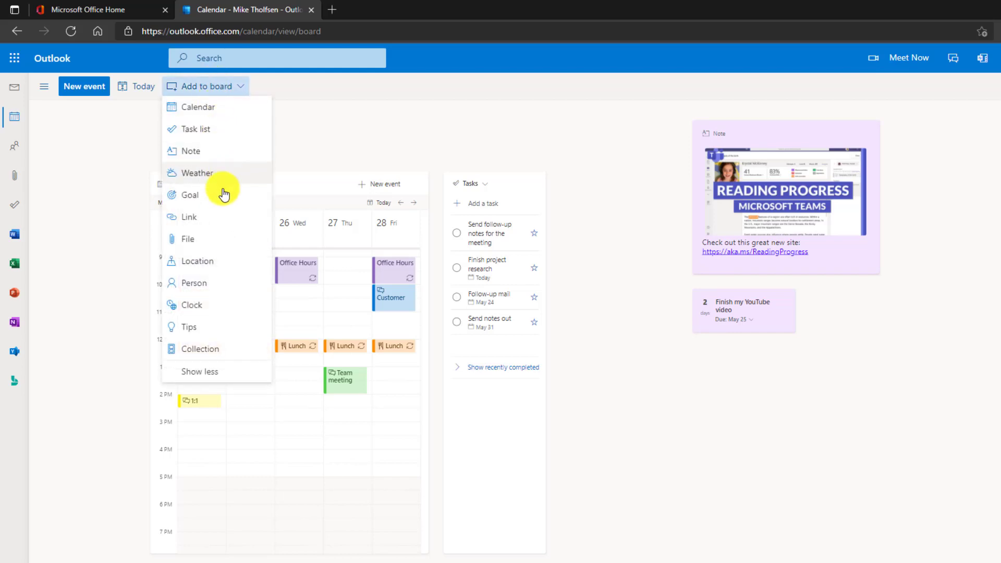
pyautogui.click(213, 237)
pyautogui.scroll(-3, 323, 313)
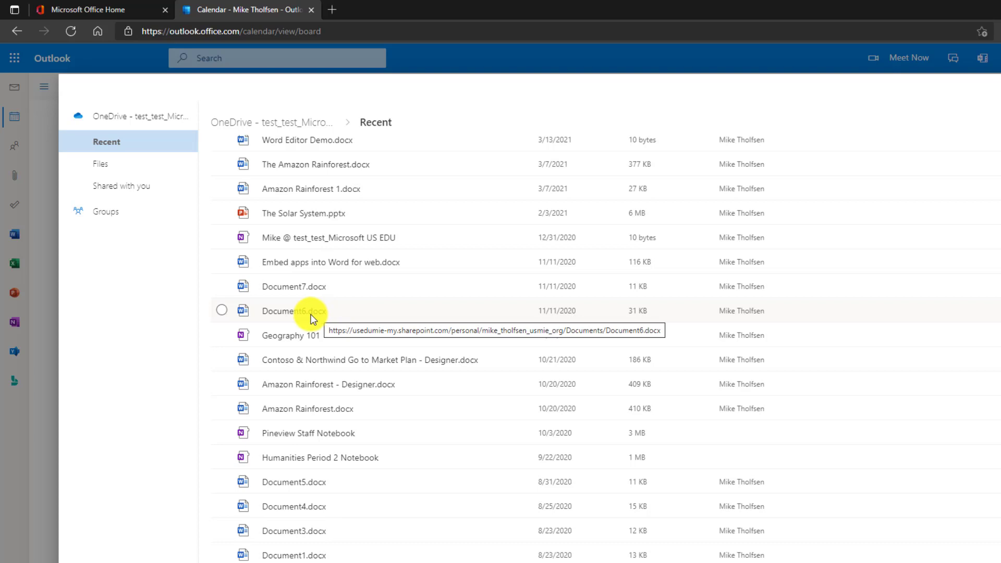
pyautogui.scroll(-5, 339, 320)
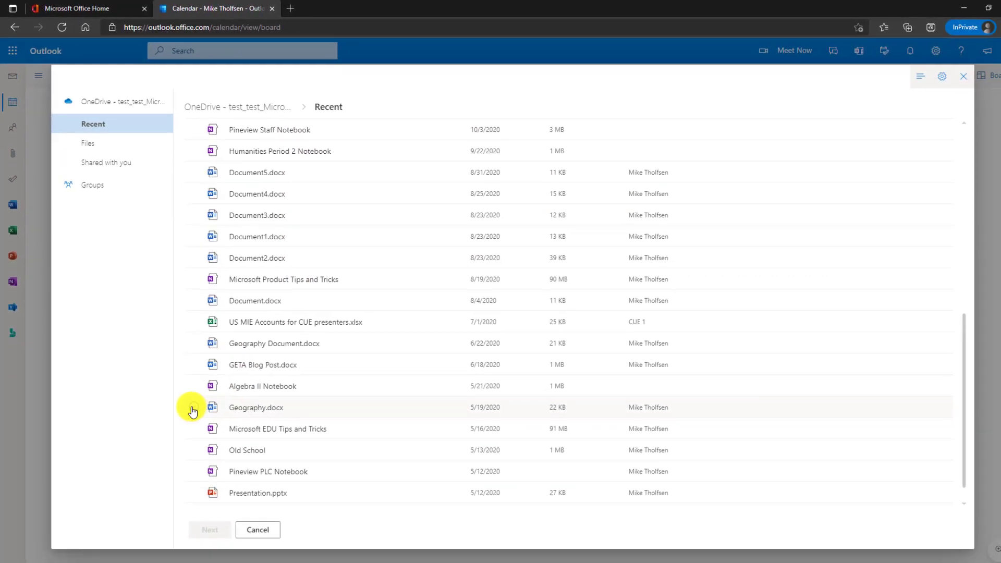
pyautogui.click(193, 408)
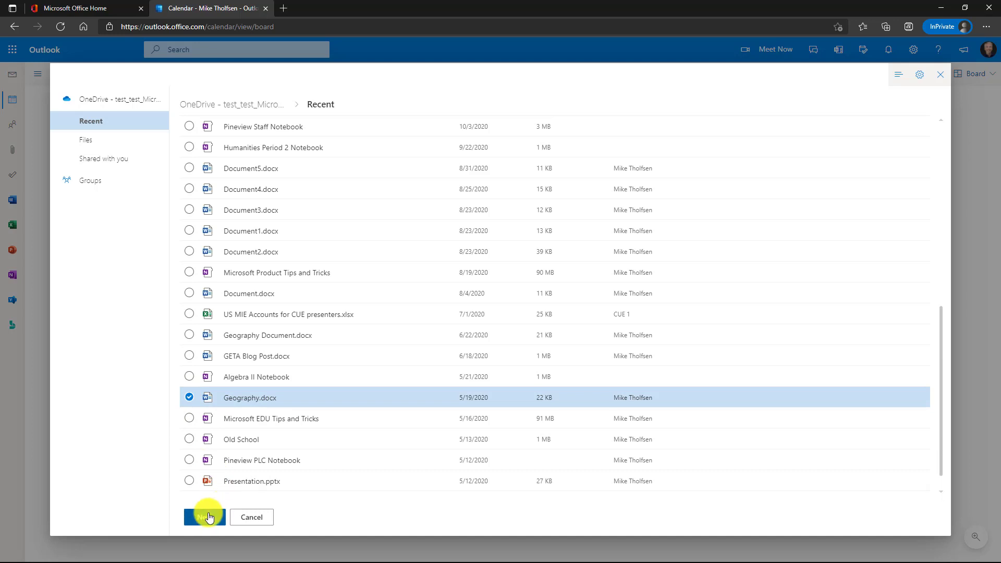
pyautogui.click(209, 517)
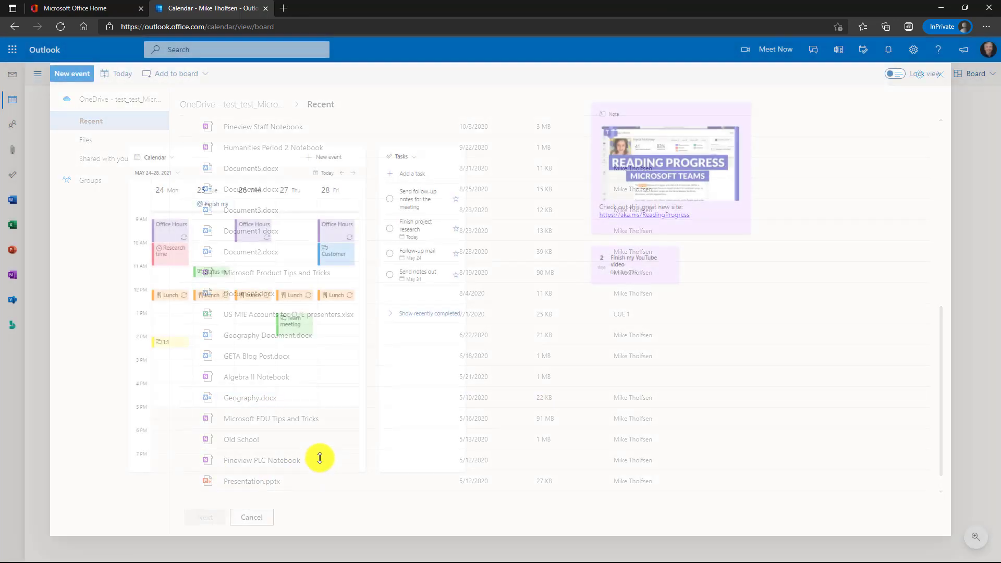
# - Place the Geography.docx card below the YouTube task, colour it purple, and preview the document
pyautogui.moveTo(547, 207); pyautogui.dragTo(671, 360)
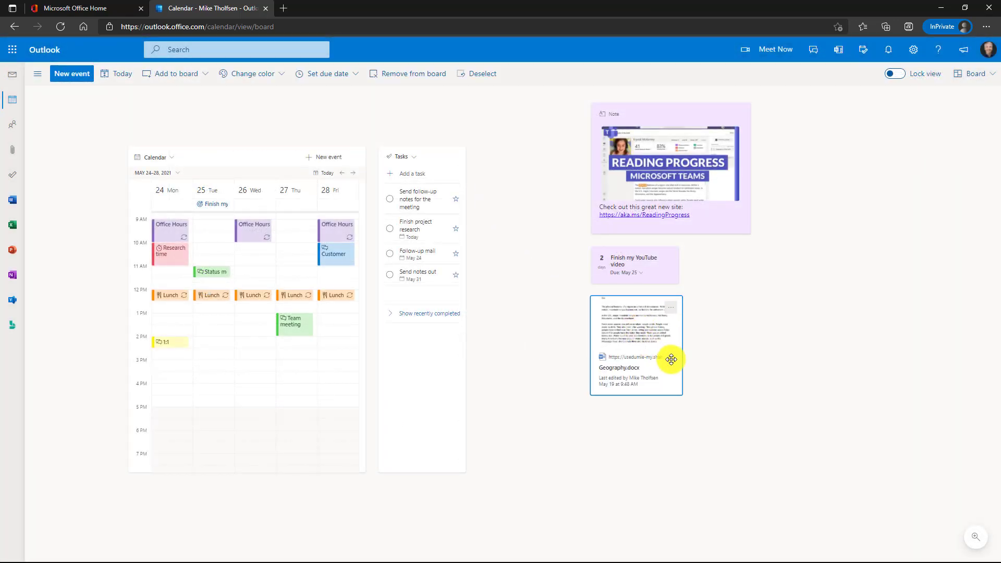
pyautogui.click(671, 307)
pyautogui.moveTo(699, 323)
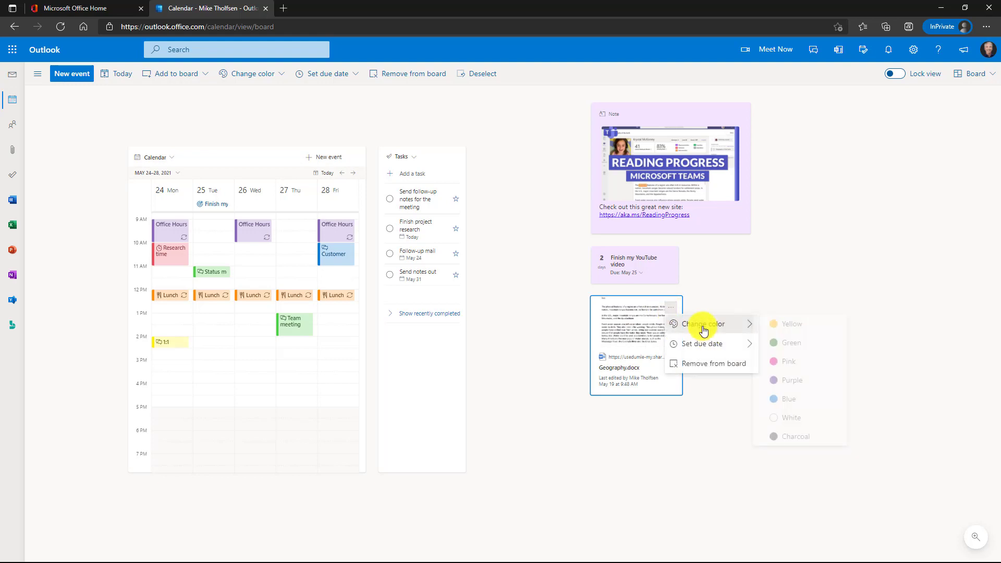
pyautogui.click(799, 380)
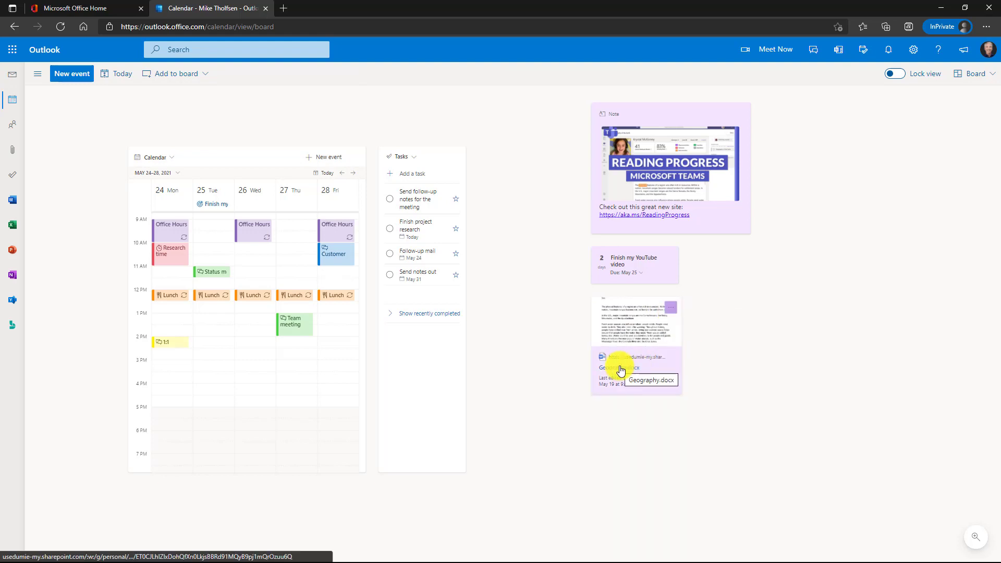
pyautogui.click(620, 371)
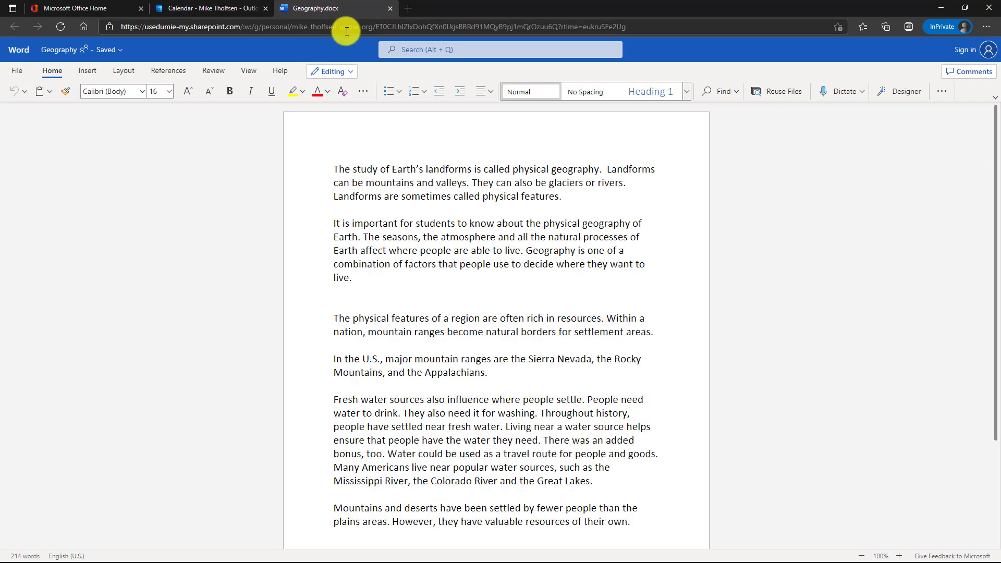
pyautogui.click(390, 8)
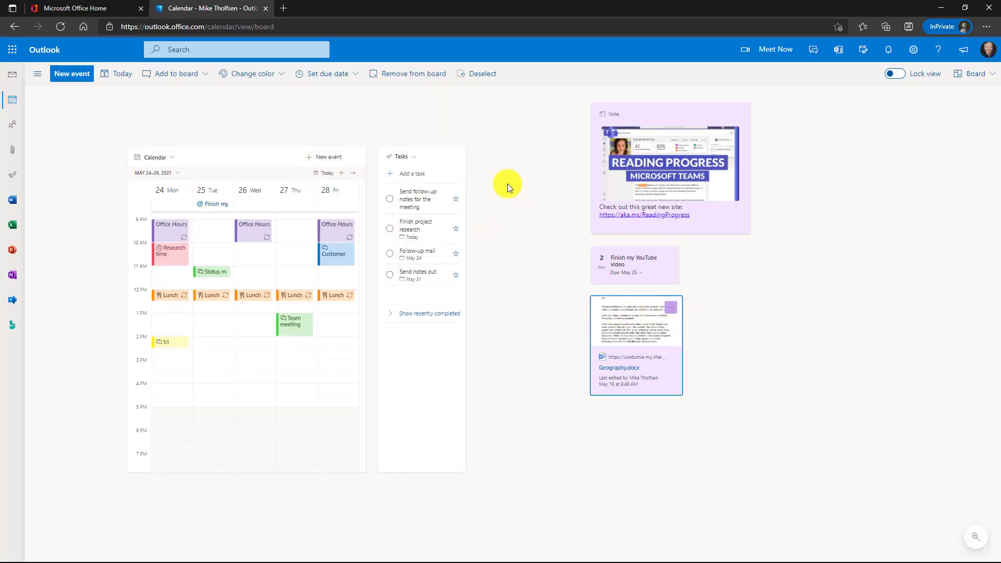
# - Add a Clock card set to Beijing and drag it beside the YouTube task card
pyautogui.click(184, 75)
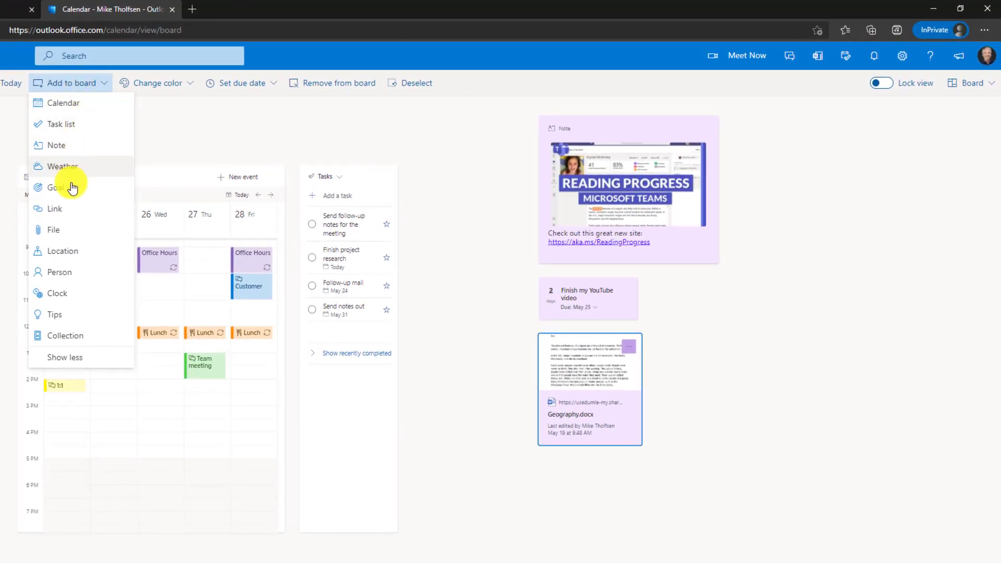
pyautogui.click(89, 294)
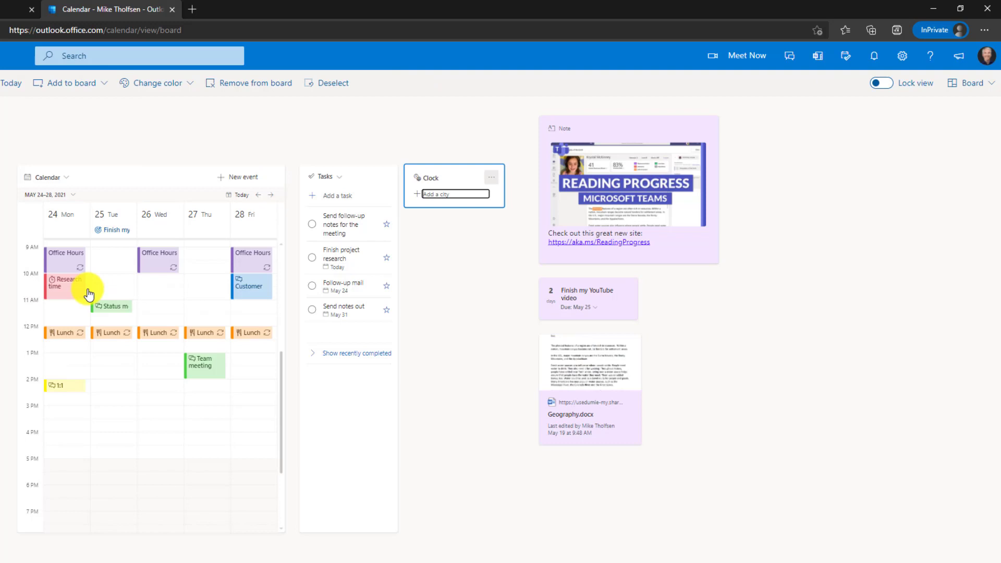
pyautogui.write('Beijing')
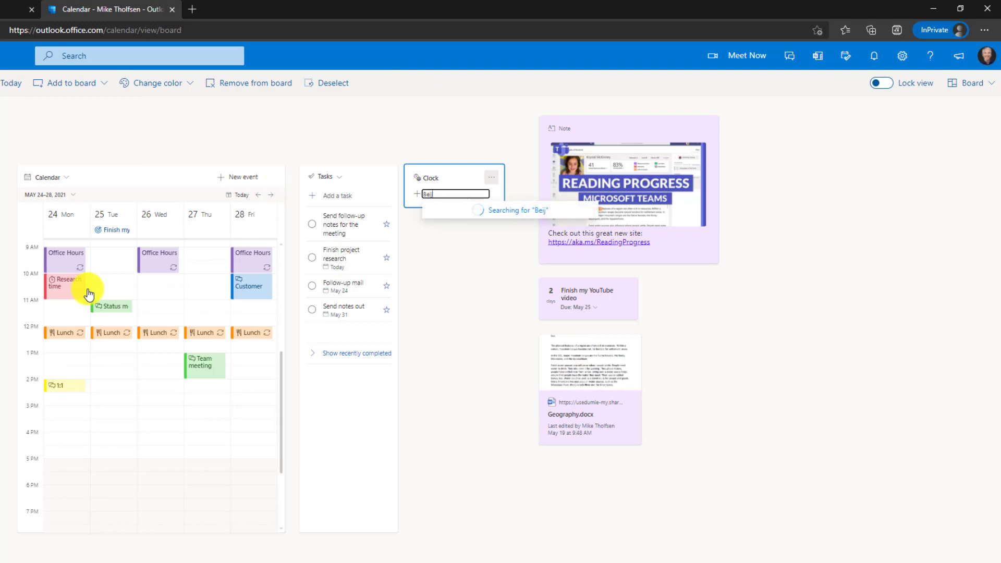
pyautogui.click(444, 209)
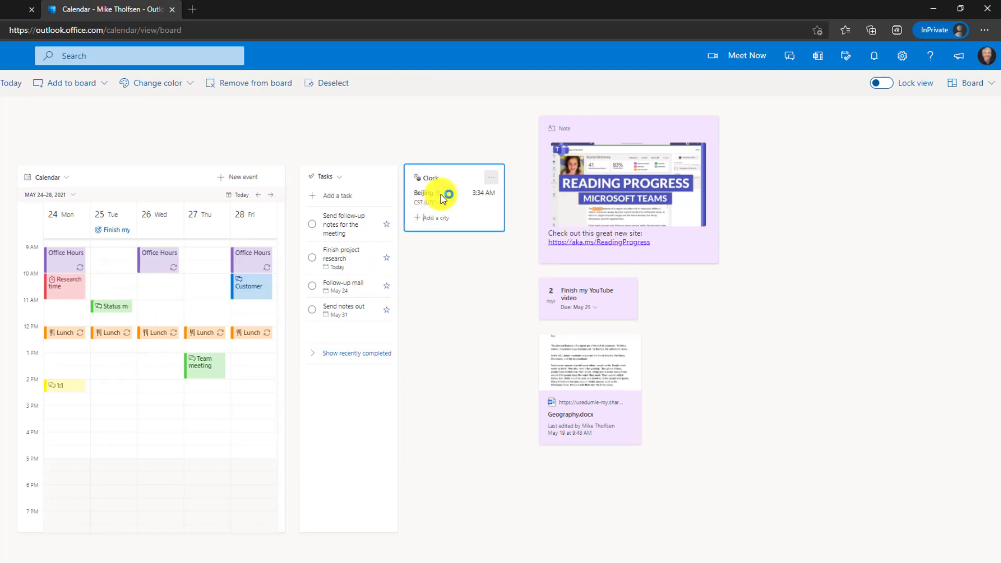
pyautogui.moveTo(499, 177); pyautogui.dragTo(705, 289)
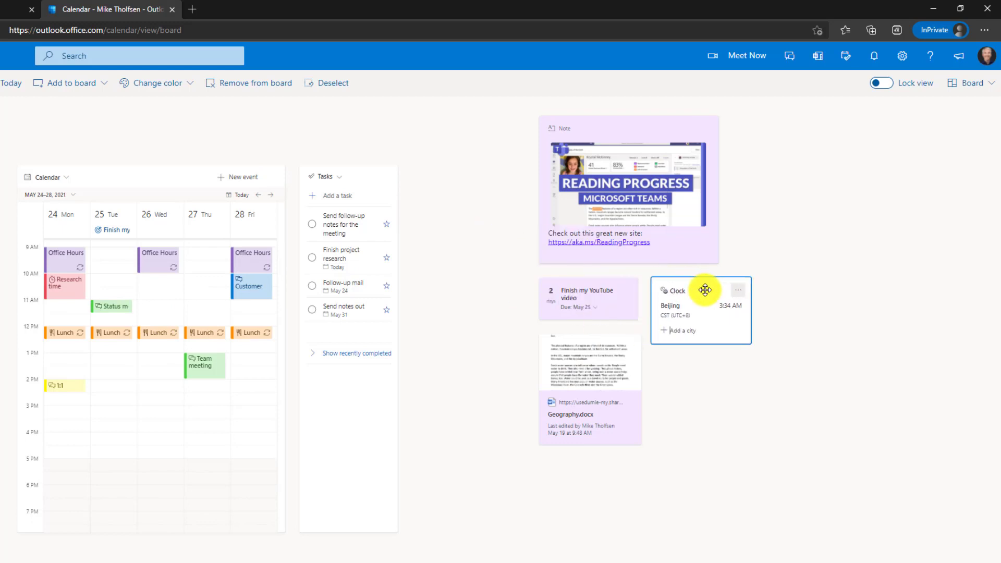
# - Change the Beijing clock card's colour to green, then zoom the board out and back in
pyautogui.click(738, 290)
pyautogui.moveTo(772, 311)
pyautogui.click(886, 331)
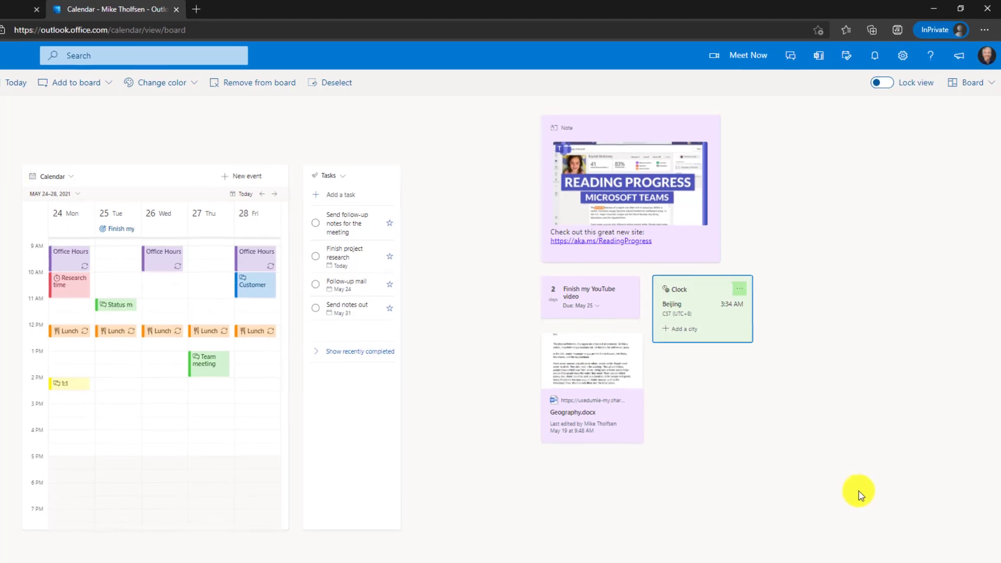
pyautogui.hotkey('ctrl', '[')
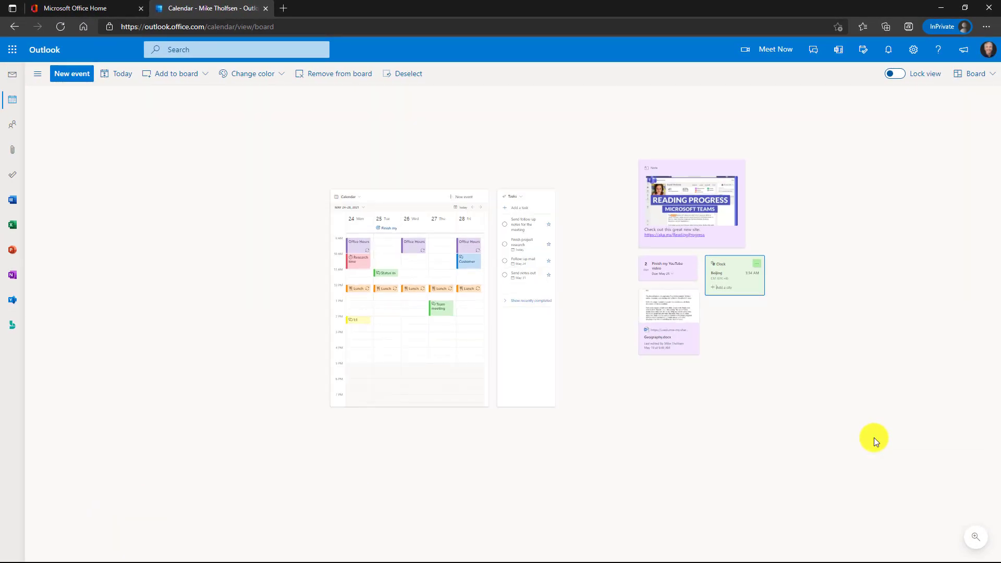
pyautogui.click(753, 314)
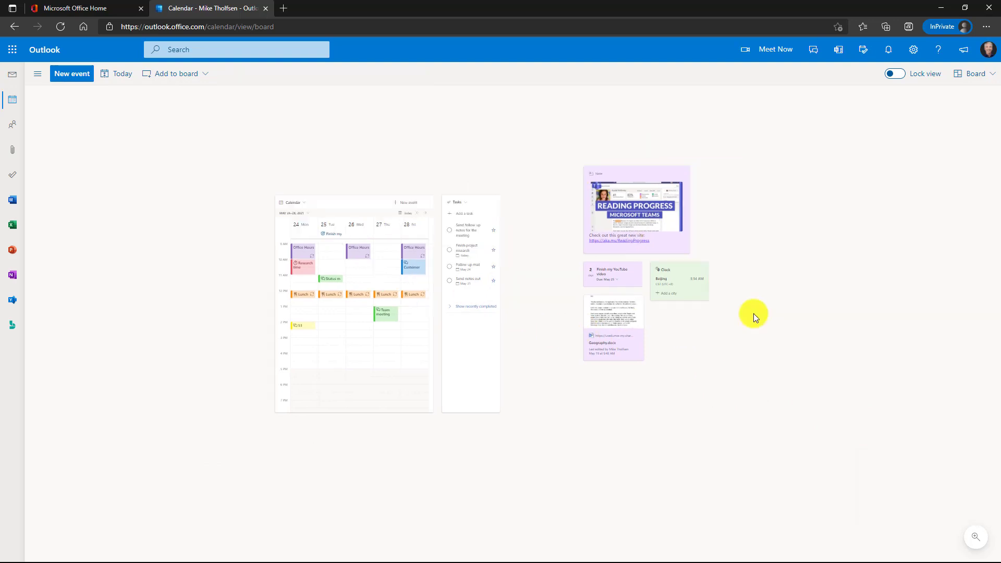
pyautogui.hotkey('ctrl', ']')
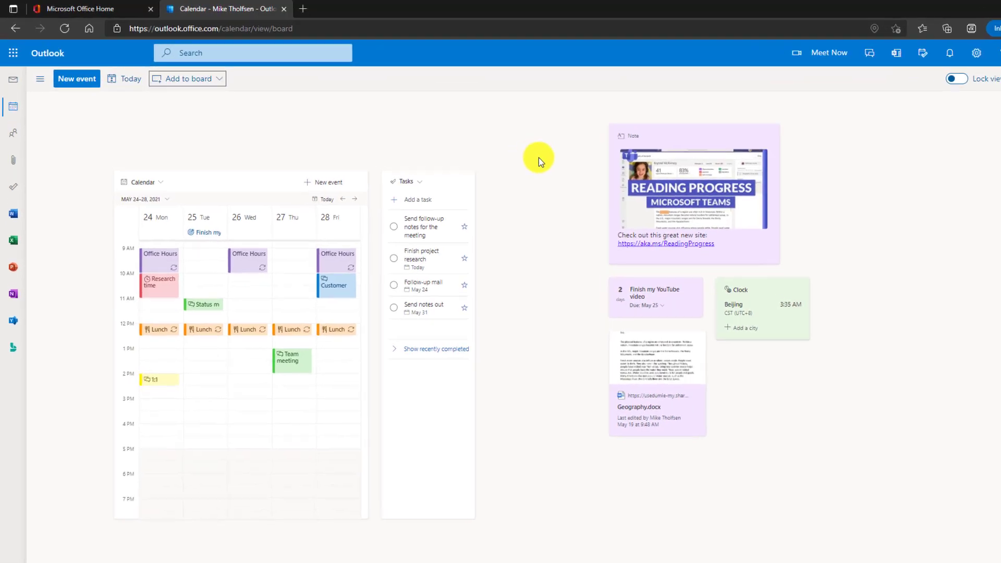
# - Add a weather card for Big Sky Meadow Village and drag it above the calendar
pyautogui.click(189, 82)
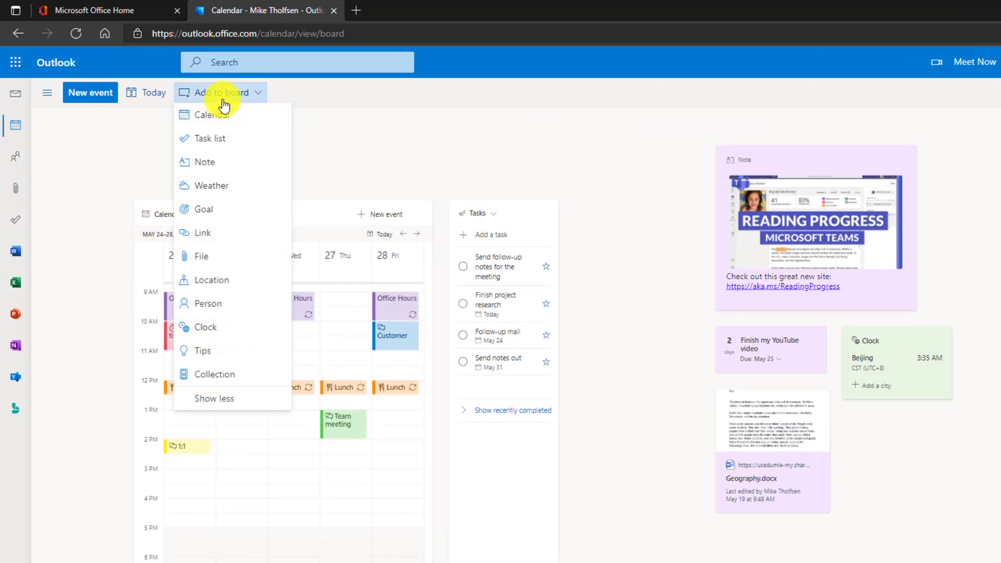
pyautogui.click(223, 196)
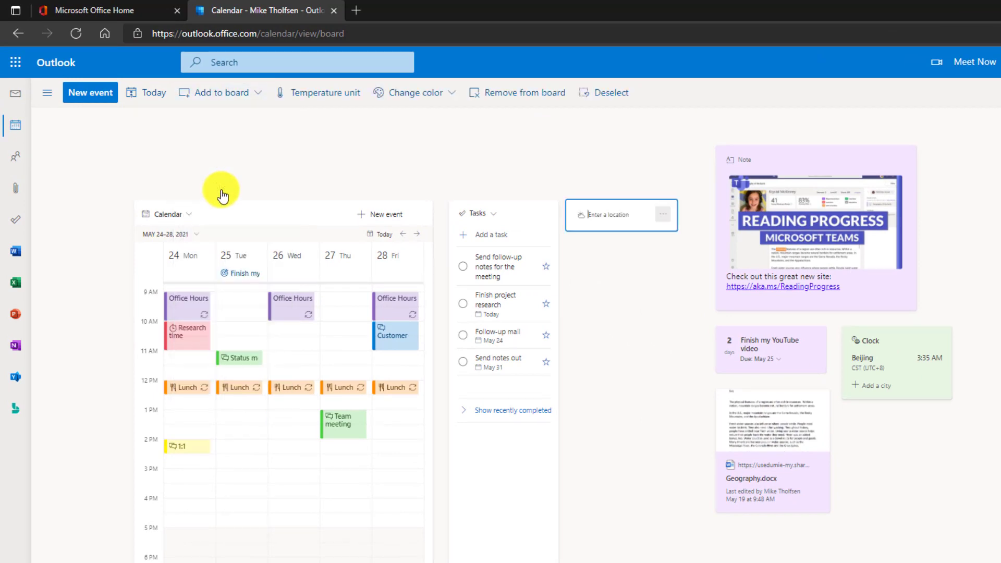
pyautogui.write('Big Sky')
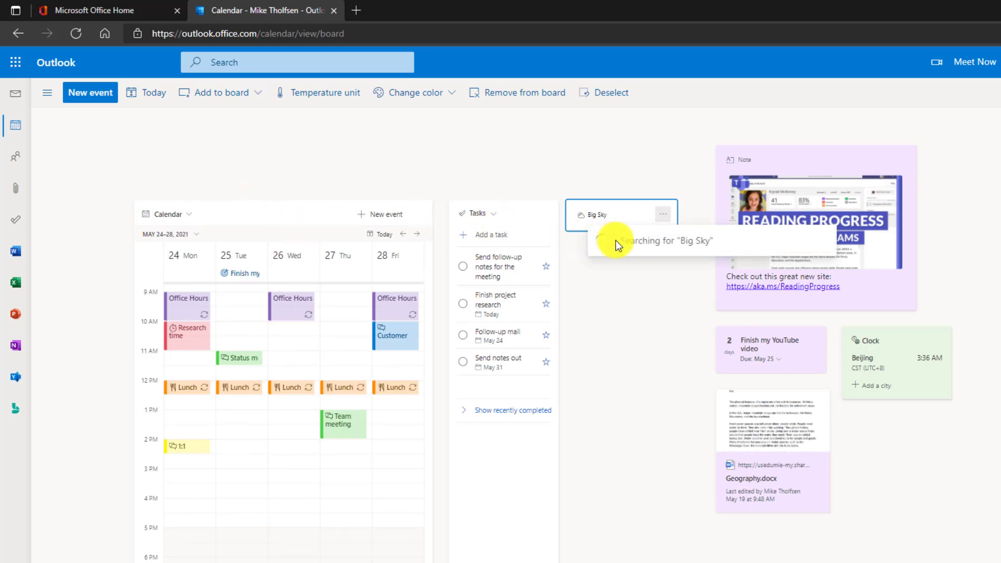
pyautogui.click(658, 242)
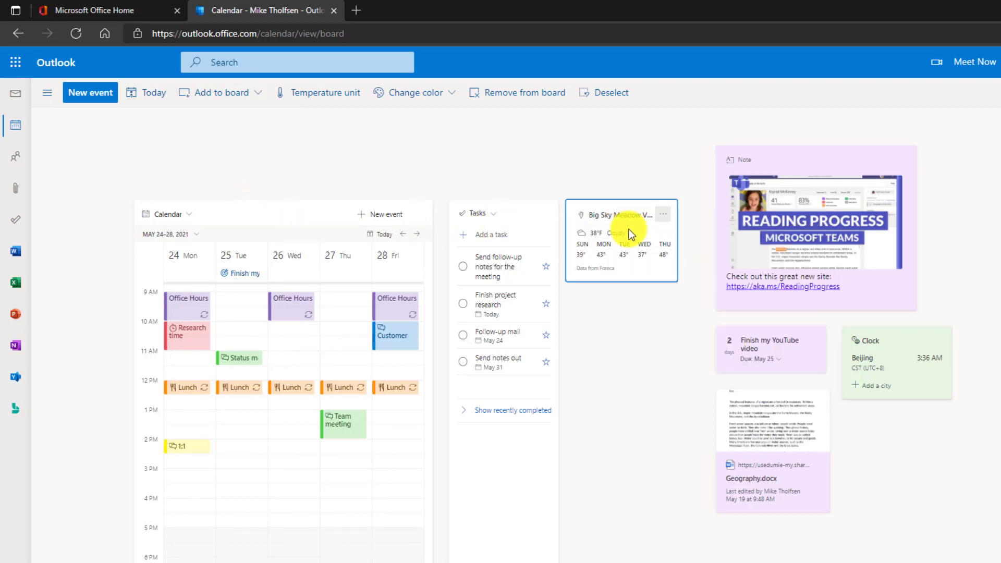
pyautogui.moveTo(629, 230); pyautogui.dragTo(196, 141)
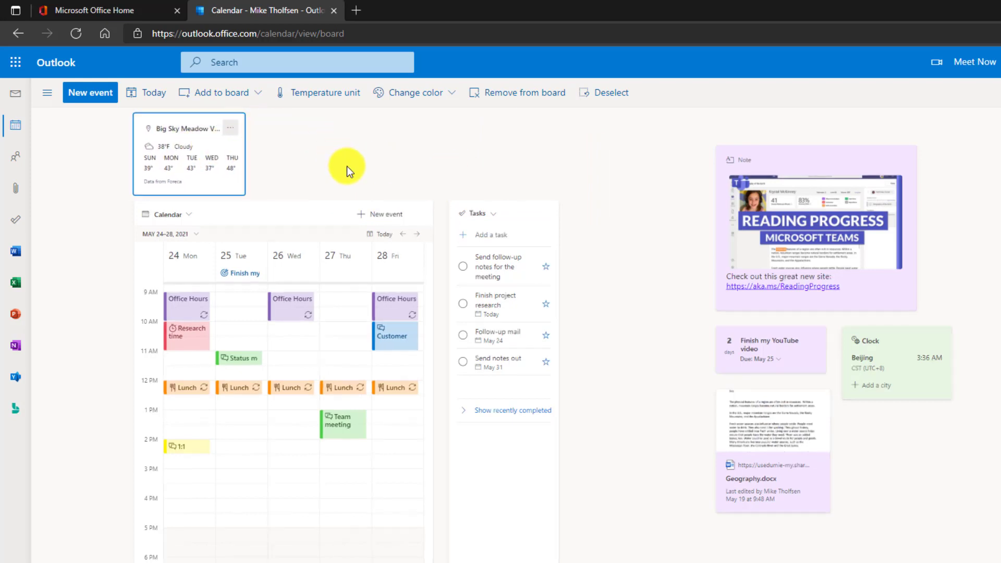
pyautogui.scroll(1, 312, 156)
# - Add a person card for the searched contact and position it just below the Beijing clock
pyautogui.click(226, 92)
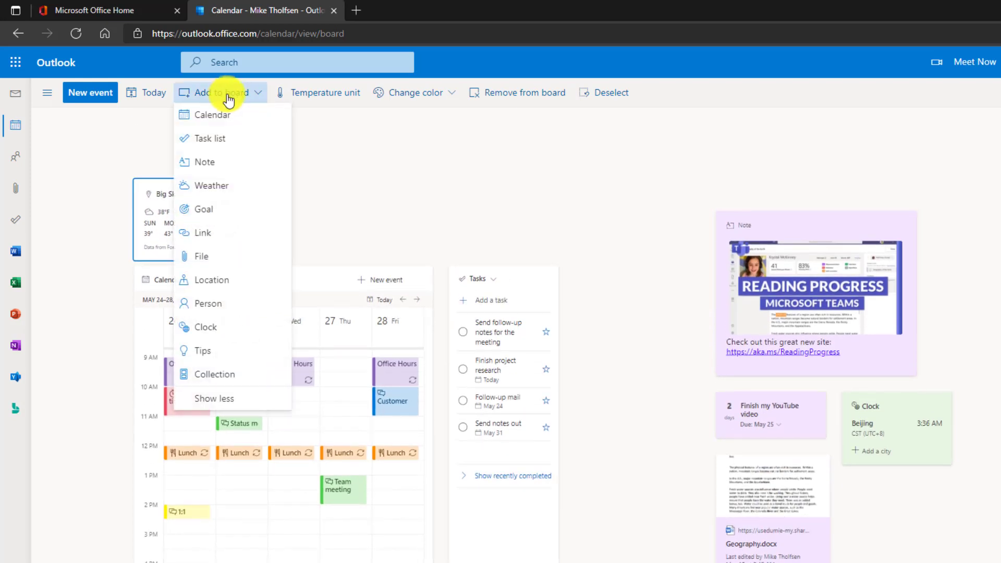
pyautogui.click(225, 308)
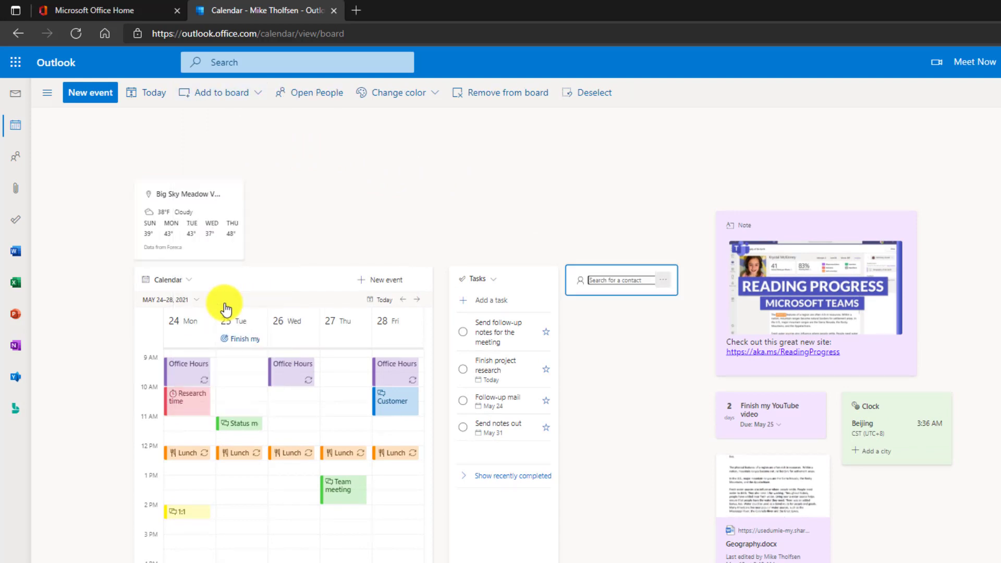
pyautogui.press('Return')
pyautogui.moveTo(600, 275); pyautogui.dragTo(893, 478)
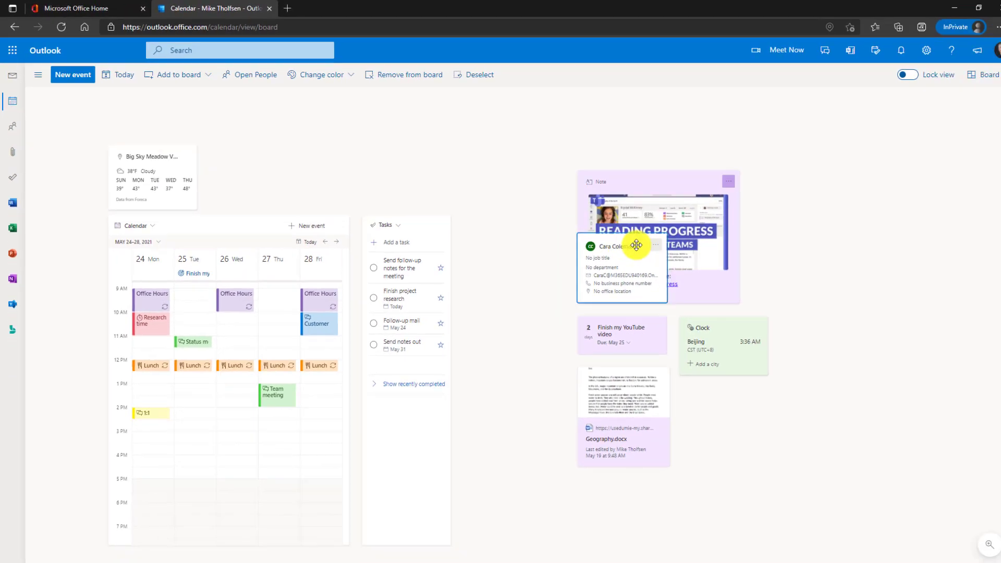
pyautogui.moveTo(711, 381); pyautogui.dragTo(706, 387)
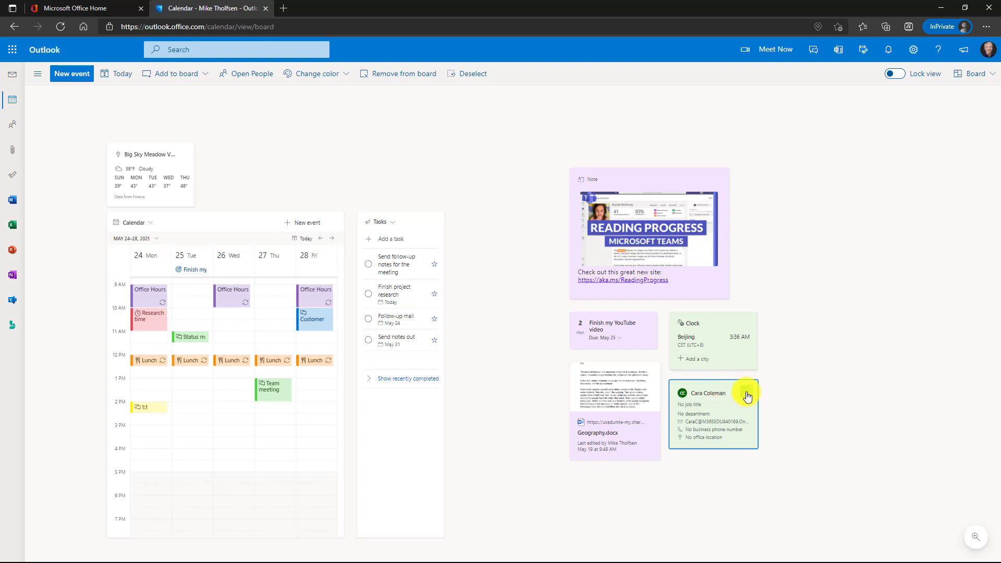
pyautogui.click(542, 165)
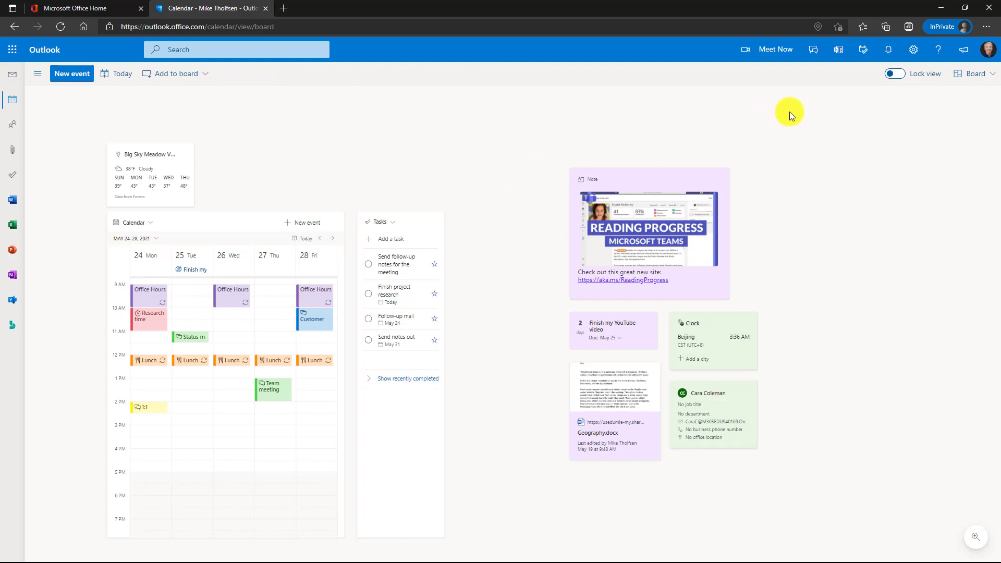
pyautogui.click(897, 76)
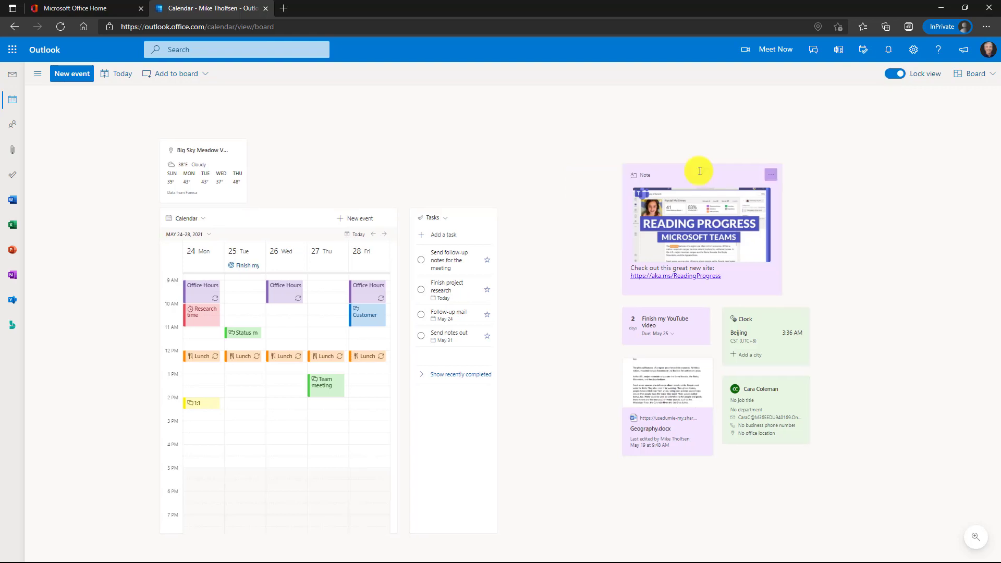
pyautogui.click(700, 171)
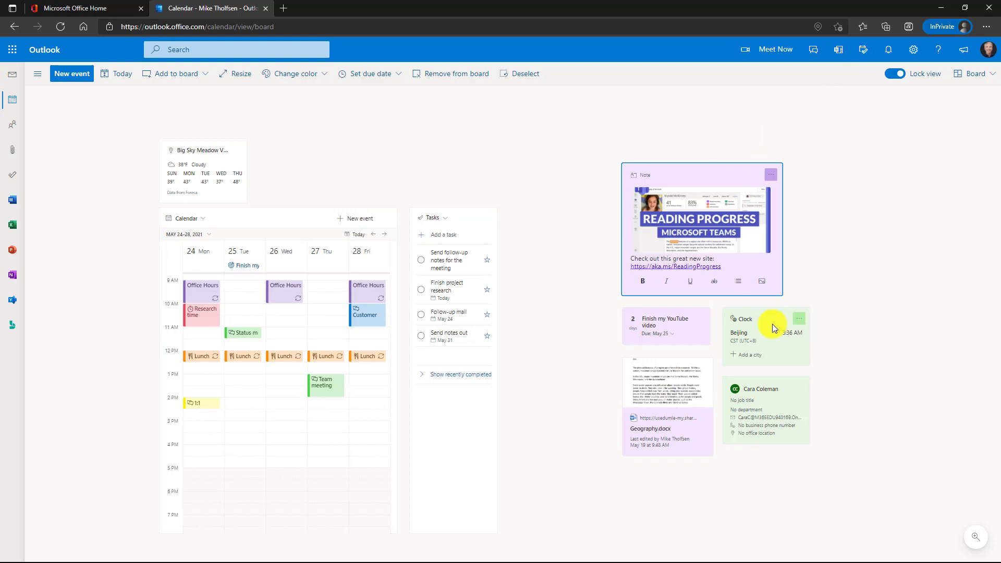
pyautogui.click(770, 310)
pyautogui.click(594, 240)
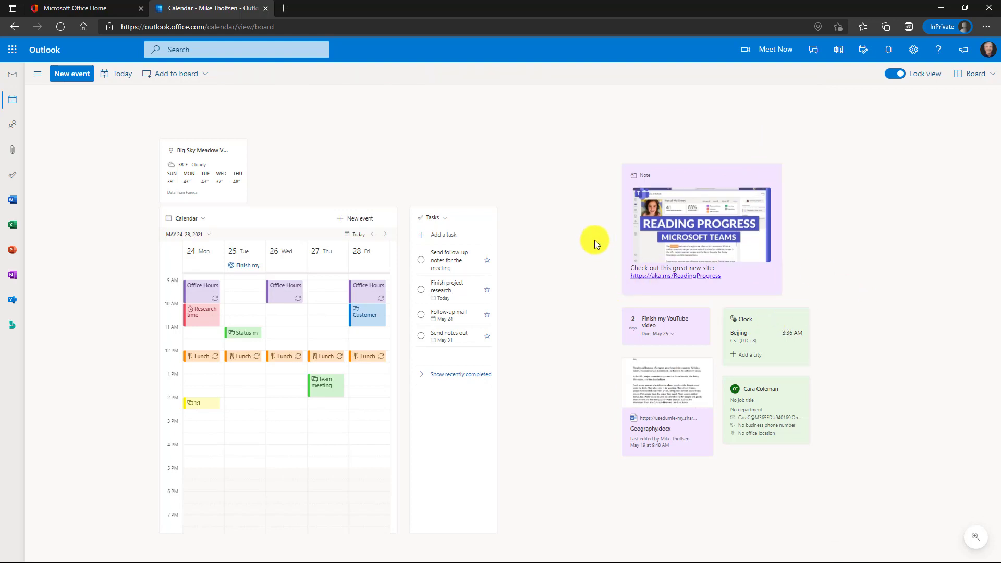
pyautogui.click(892, 74)
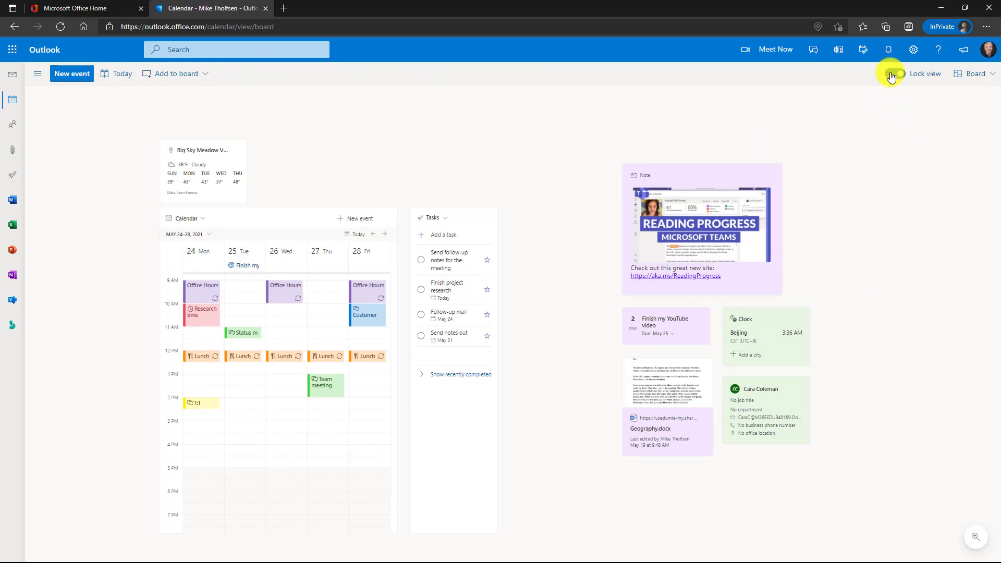
# - Create the Important Project collection and drag the Geography.docx and Beijing clock cards into it
pyautogui.click(174, 74)
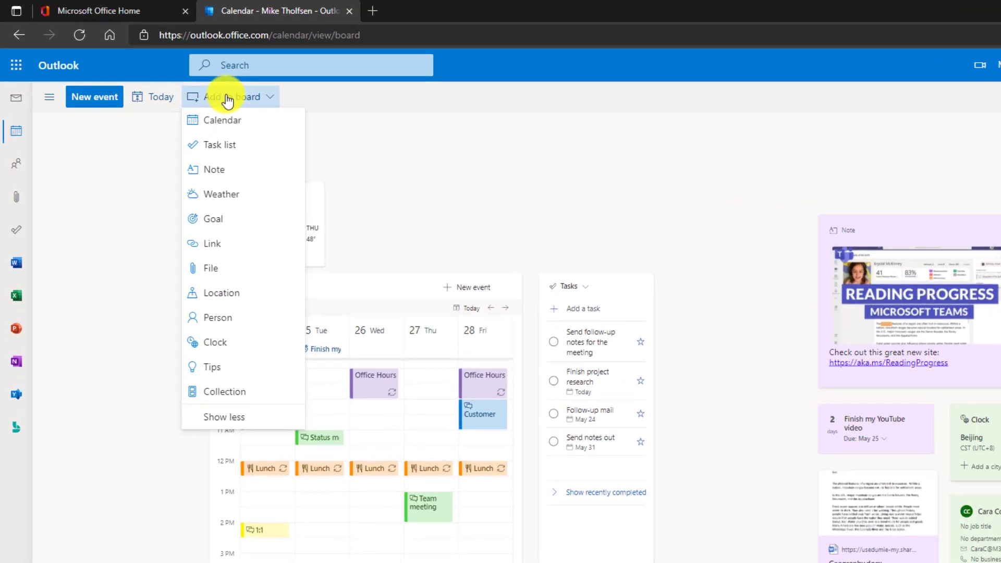
pyautogui.click(257, 392)
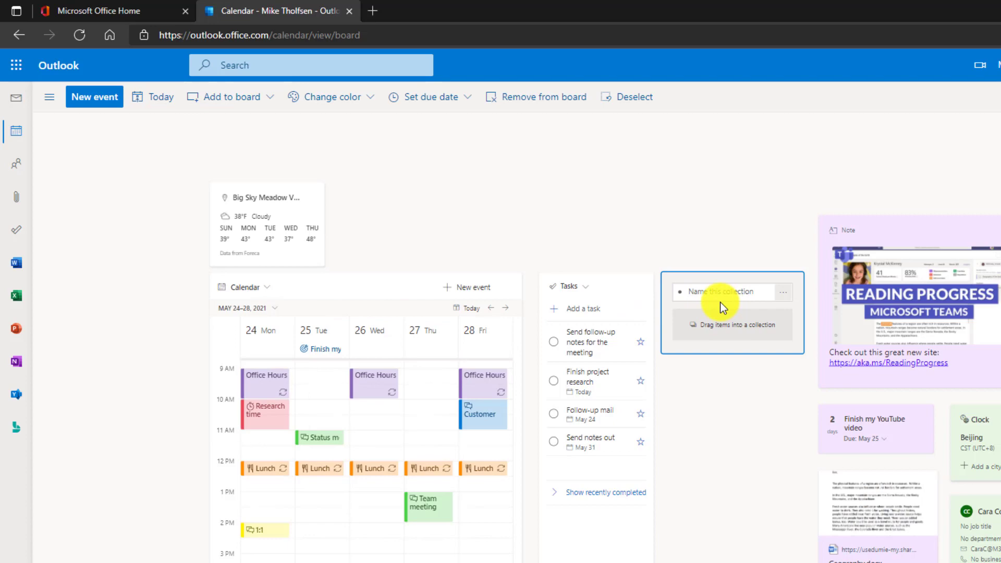
pyautogui.click(735, 349)
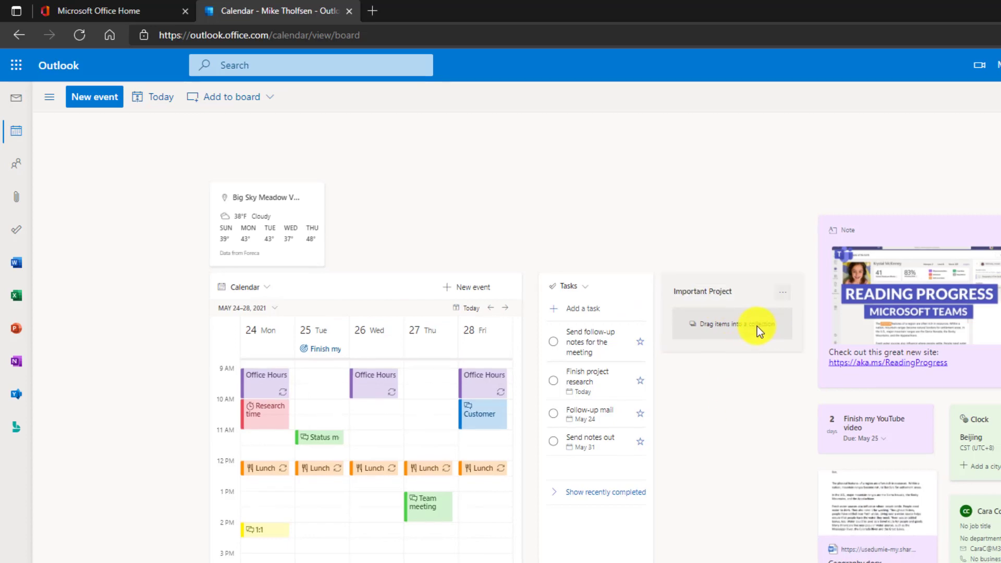
pyautogui.moveTo(634, 365); pyautogui.dragTo(558, 246)
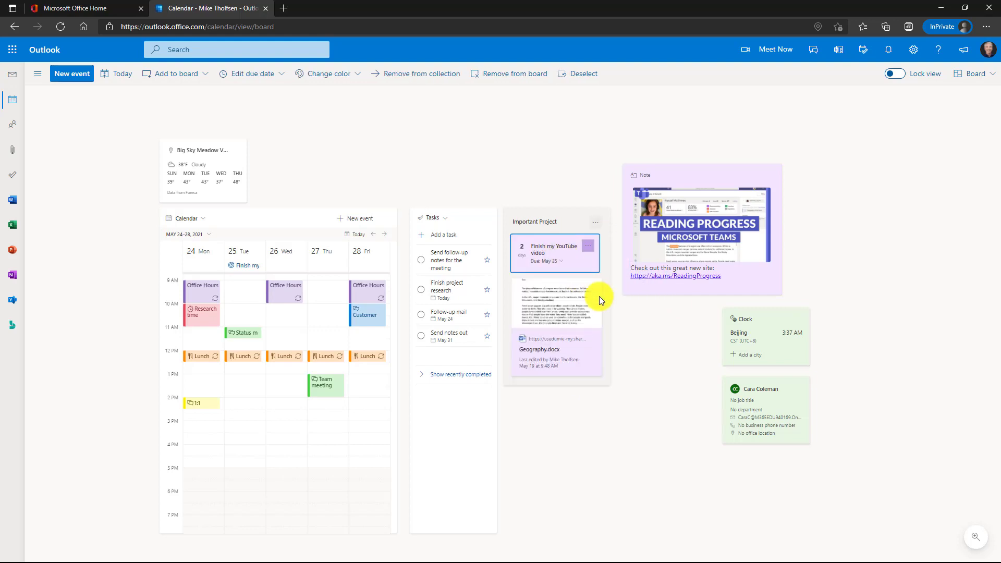
pyautogui.moveTo(762, 311); pyautogui.dragTo(557, 379)
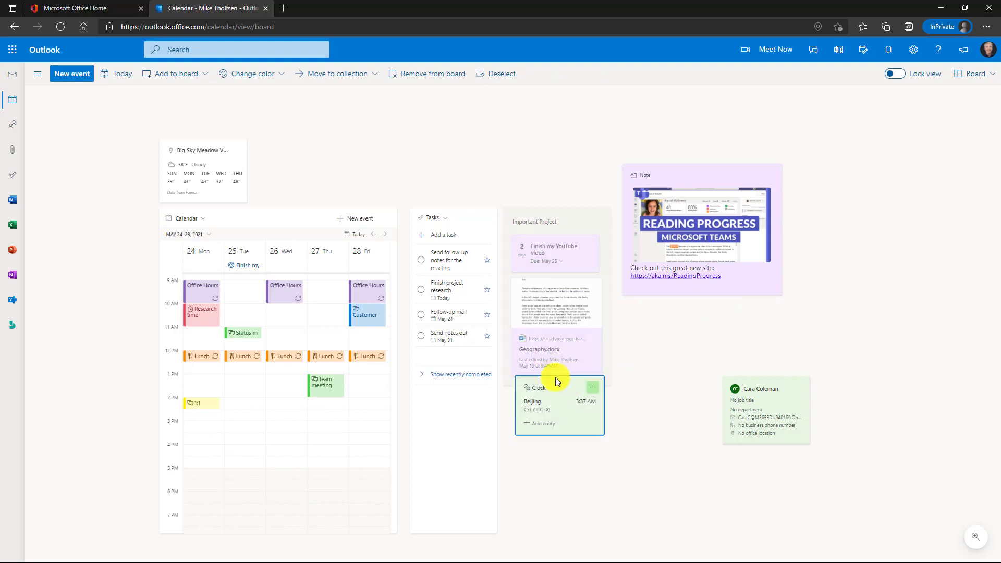
pyautogui.moveTo(555, 377); pyautogui.dragTo(555, 293)
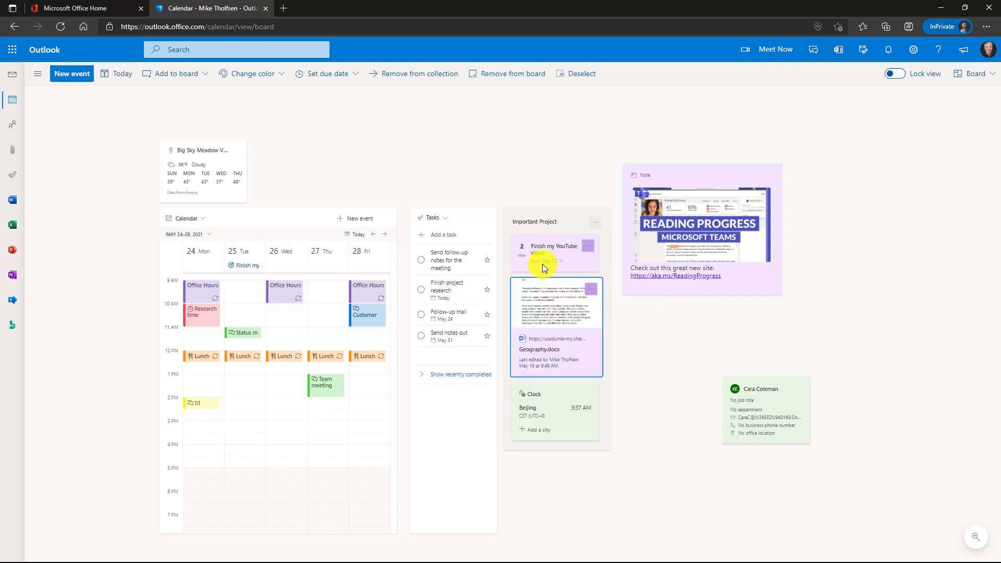
# - Move the Important Project collection to the right edge and the person card beneath the Note
pyautogui.click(565, 217)
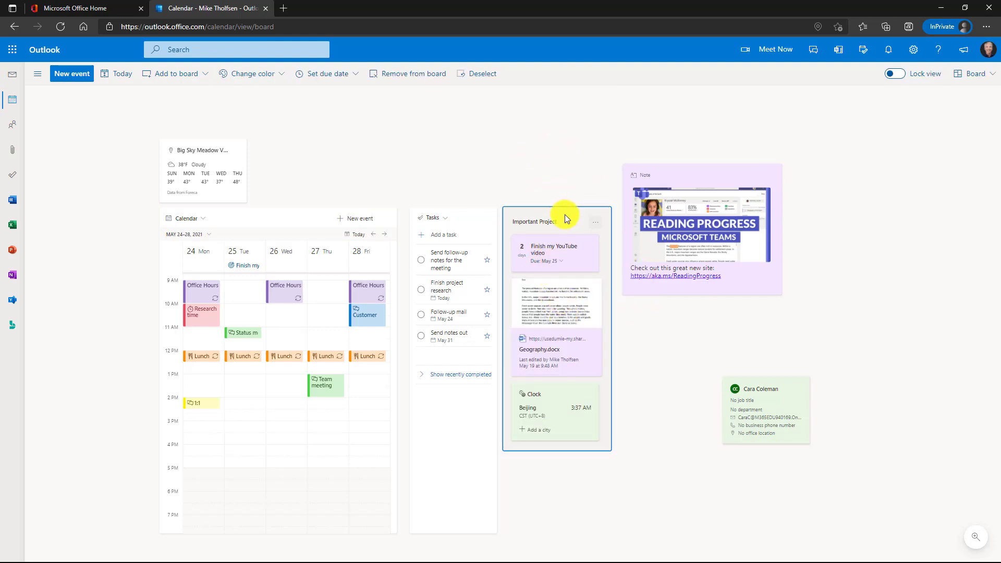
pyautogui.moveTo(559, 211); pyautogui.dragTo(914, 177)
pyautogui.click(771, 391)
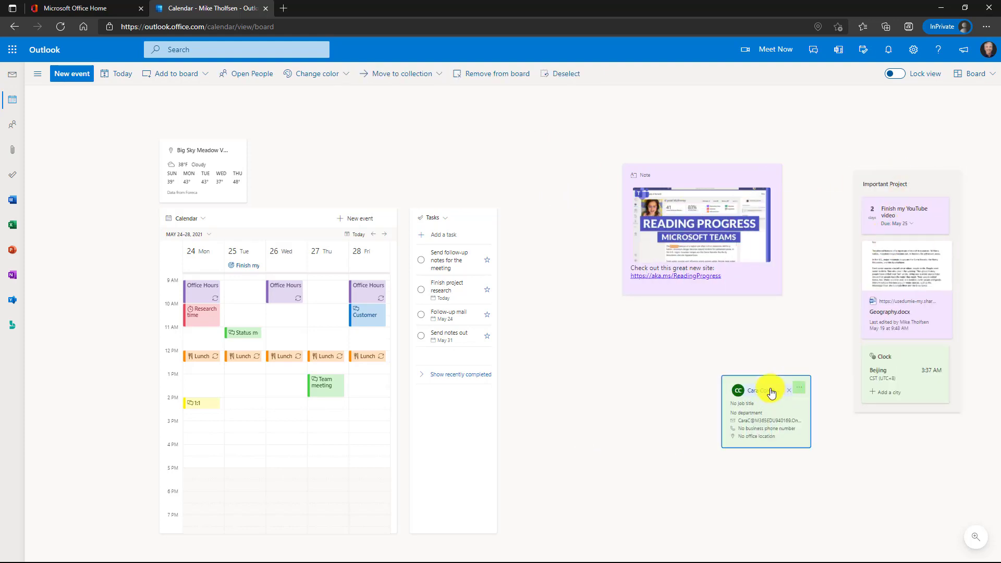
pyautogui.moveTo(762, 390); pyautogui.dragTo(663, 337)
pyautogui.moveTo(747, 406); pyautogui.dragTo(654, 343)
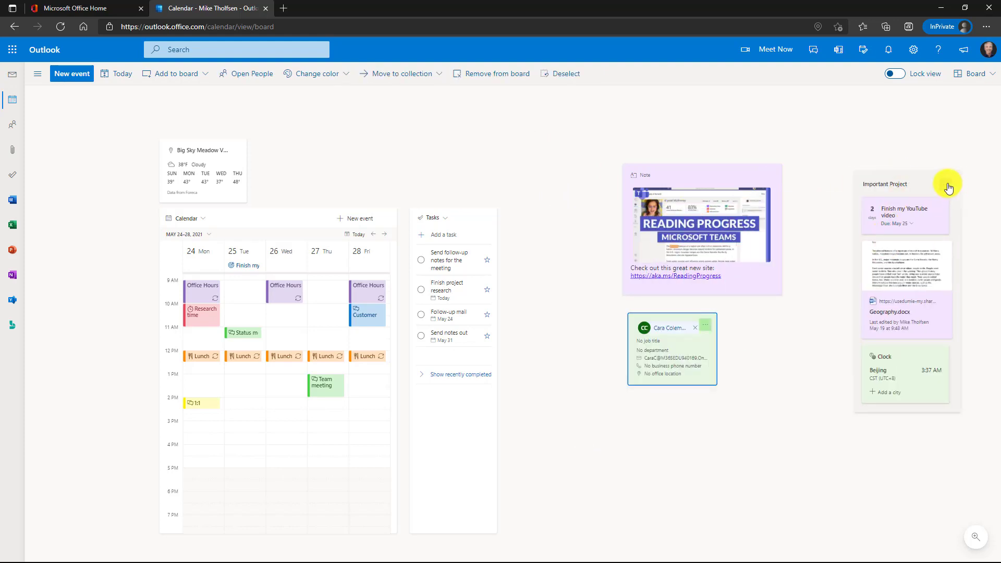
# - Colour the Important Project collection pink and set its due date to May 25
pyautogui.click(947, 186)
pyautogui.moveTo(923, 201)
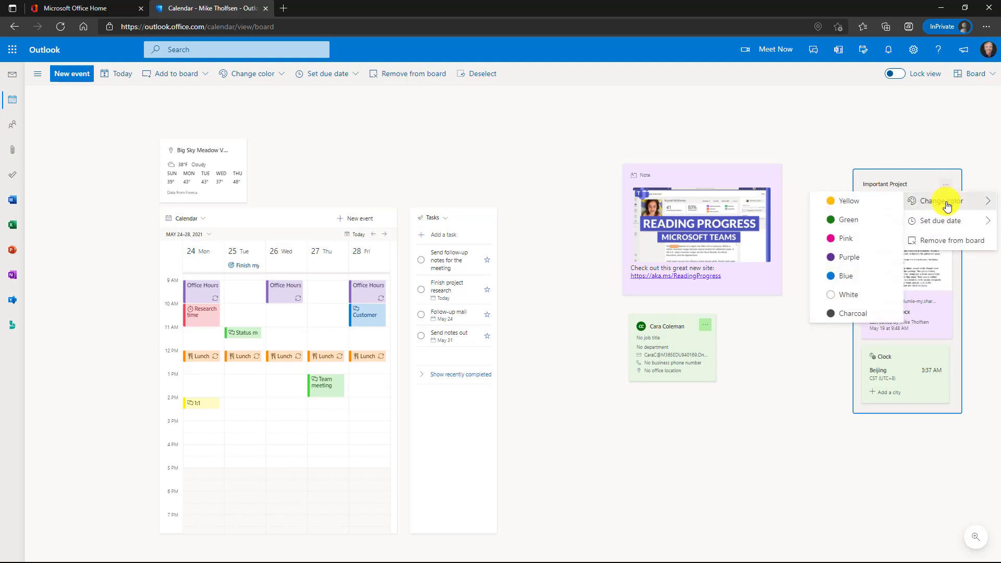
pyautogui.click(857, 242)
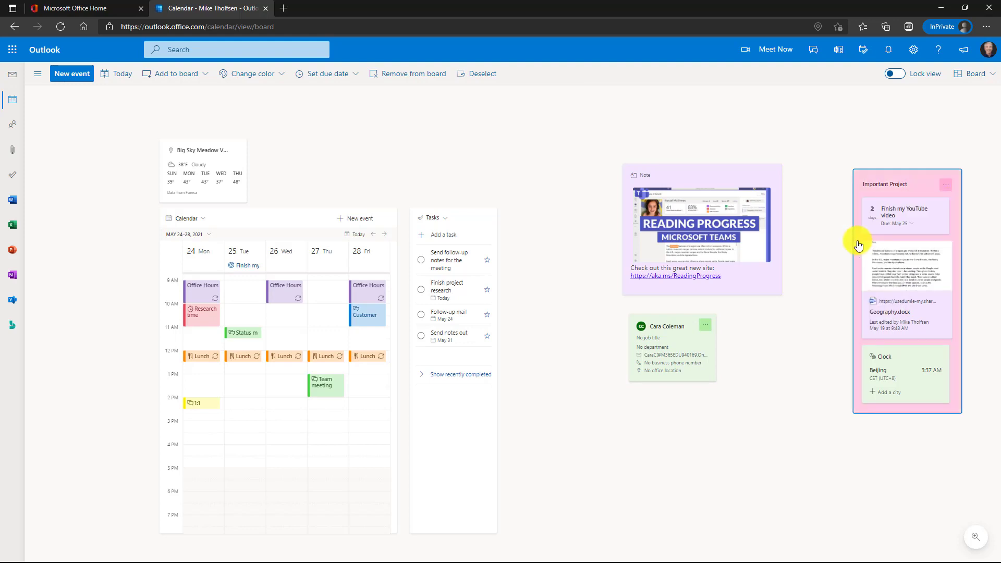
pyautogui.click(946, 186)
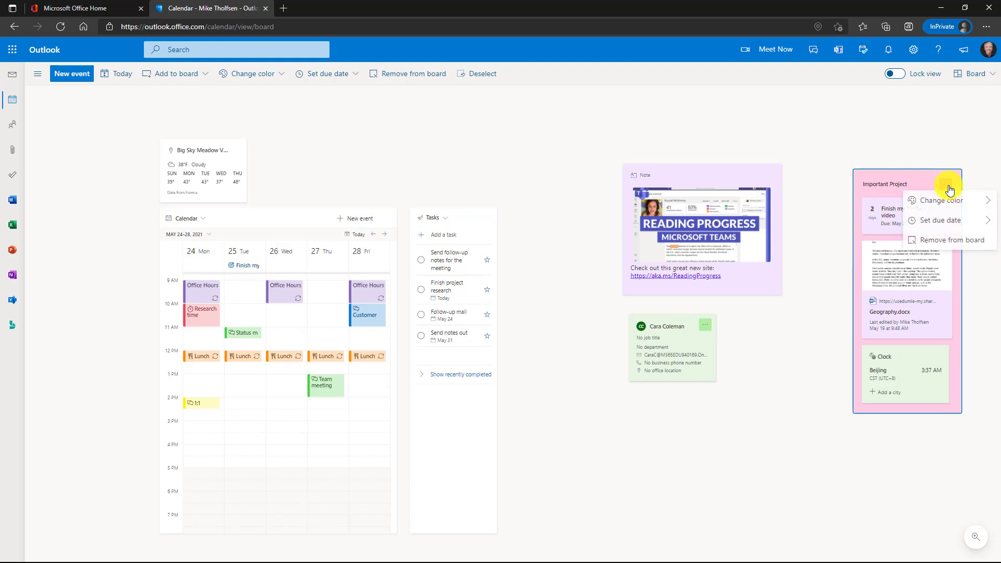
pyautogui.moveTo(944, 221)
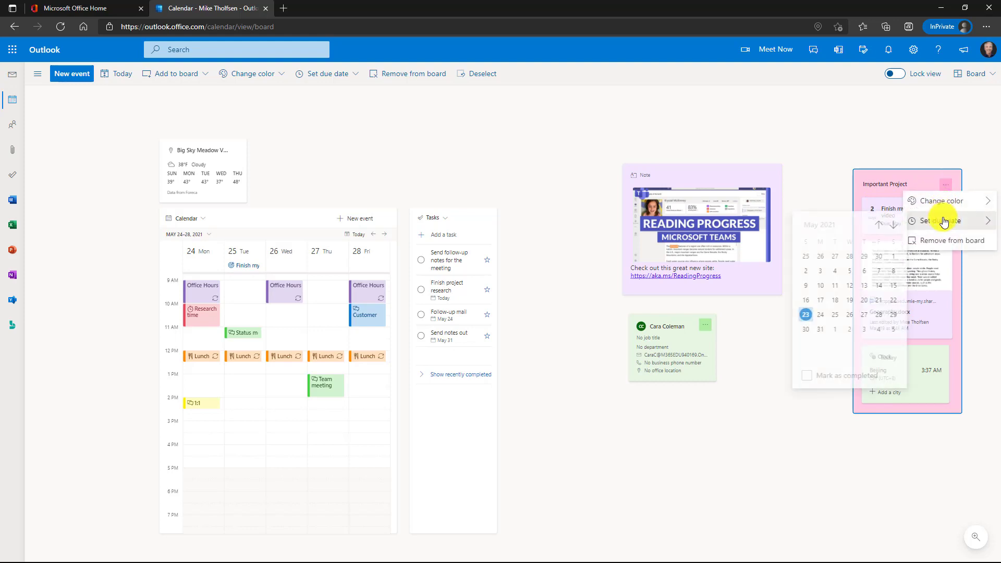
pyautogui.click(832, 315)
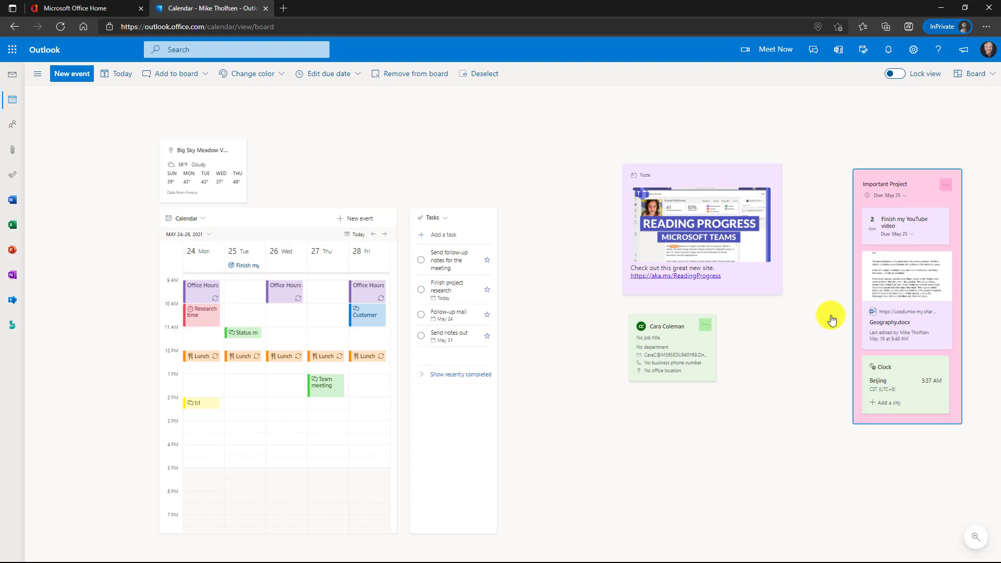
# - Zoom out and drag the pink collection from the right edge to the calendar's left side
pyautogui.moveTo(915, 172); pyautogui.dragTo(945, 170)
pyautogui.hotkey('ctrl', '[')
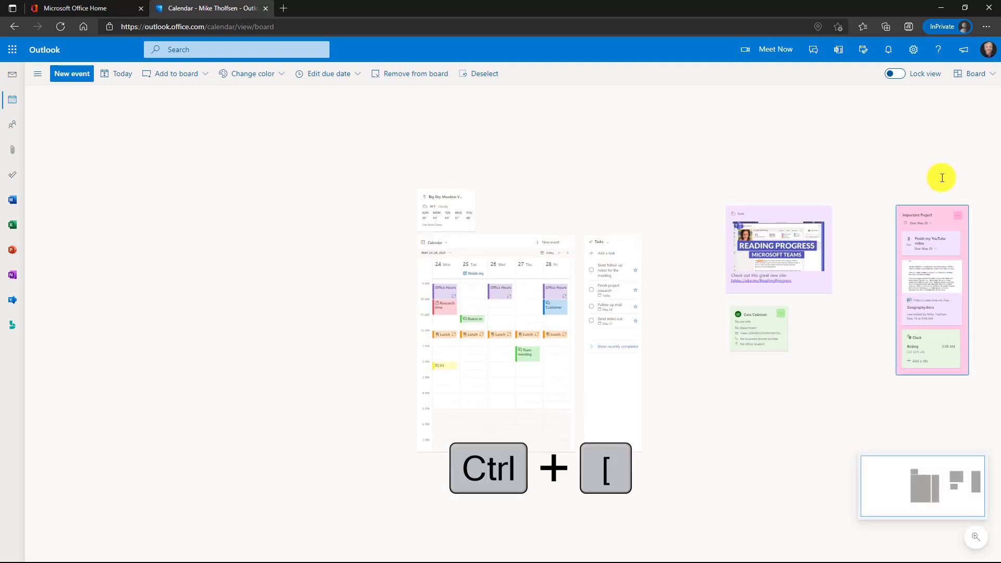
pyautogui.moveTo(956, 204); pyautogui.dragTo(252, 223)
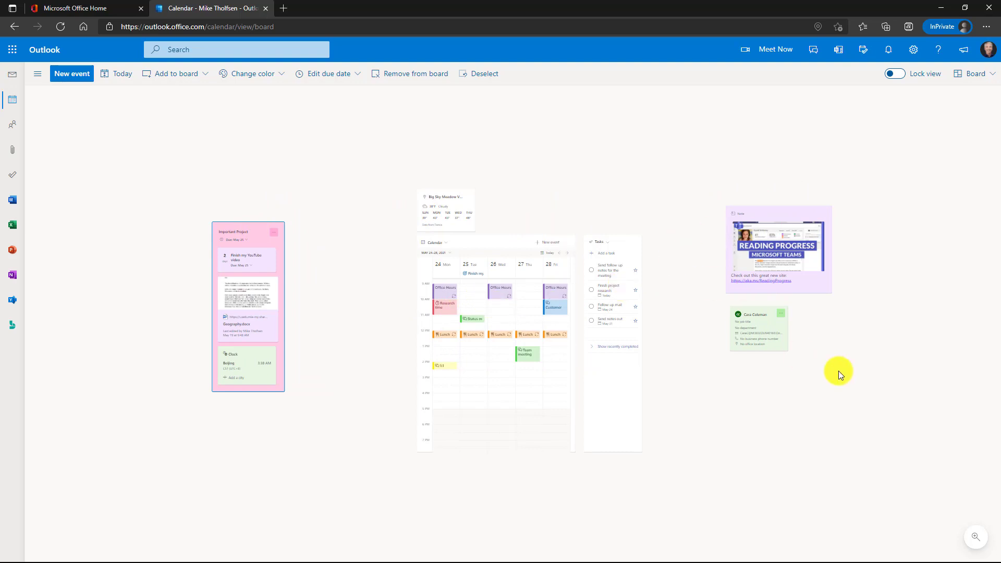
pyautogui.hotkey('ctrl', ']')
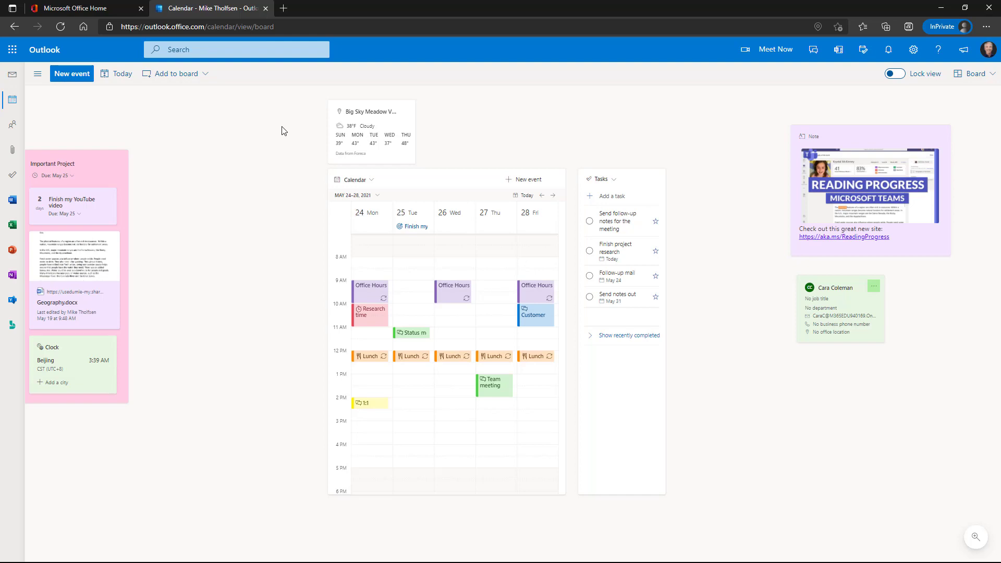
# - Change the calendar view dropdown from Board to Week
pyautogui.click(586, 116)
pyautogui.click(972, 77)
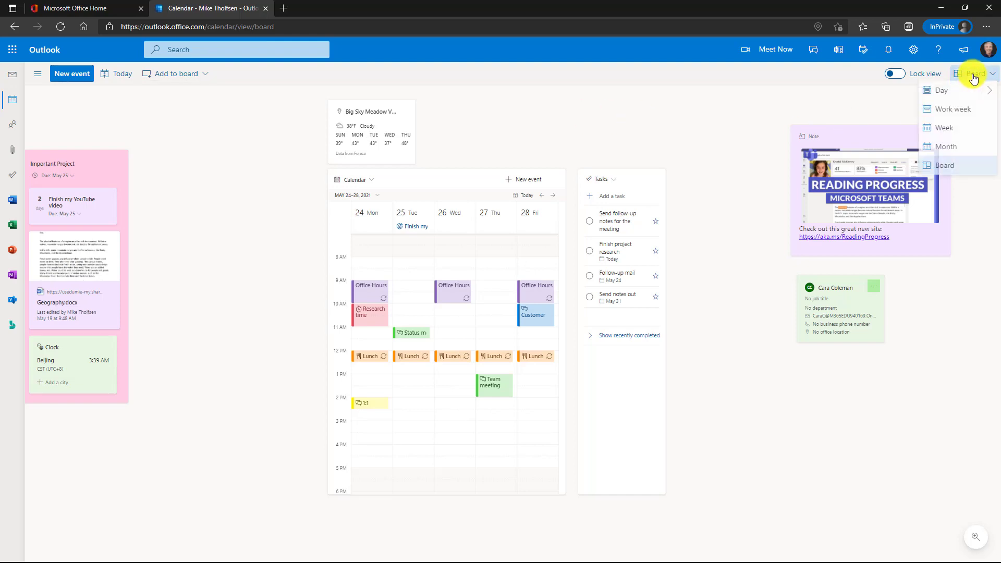
pyautogui.click(955, 130)
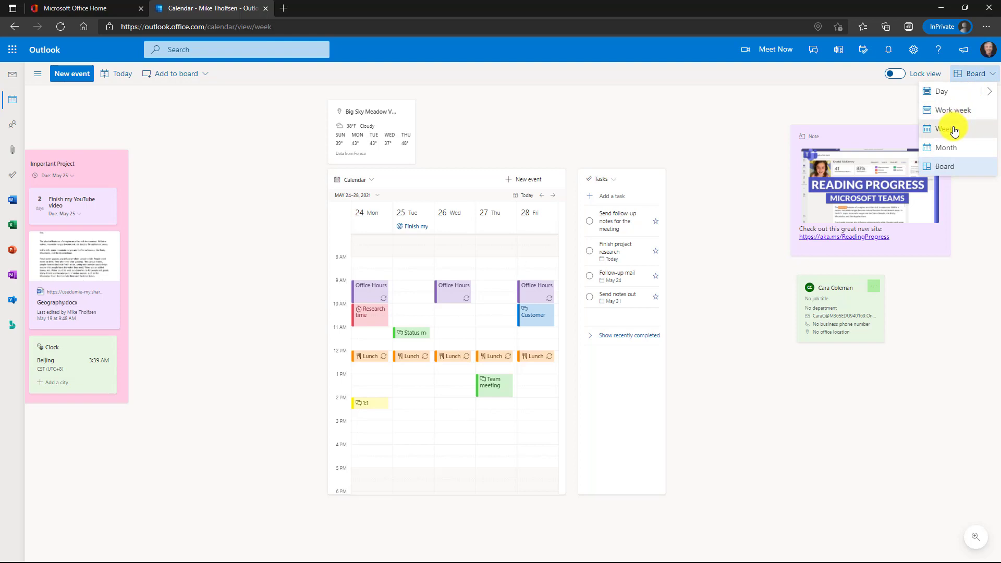